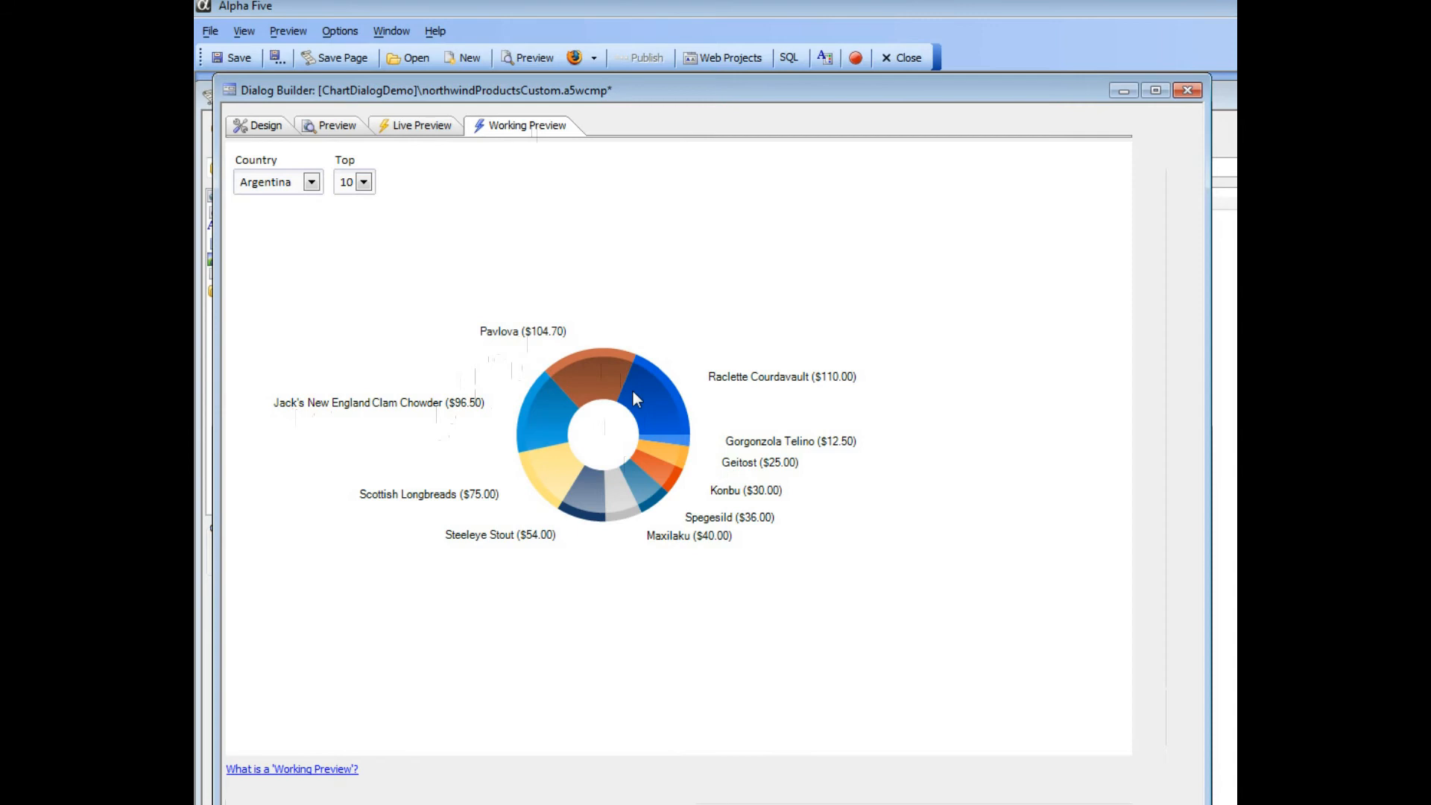
- Open the chart1 control's chart definition in the design view and review the Data Label Placement choices
click(256, 128)
double_click(943, 345)
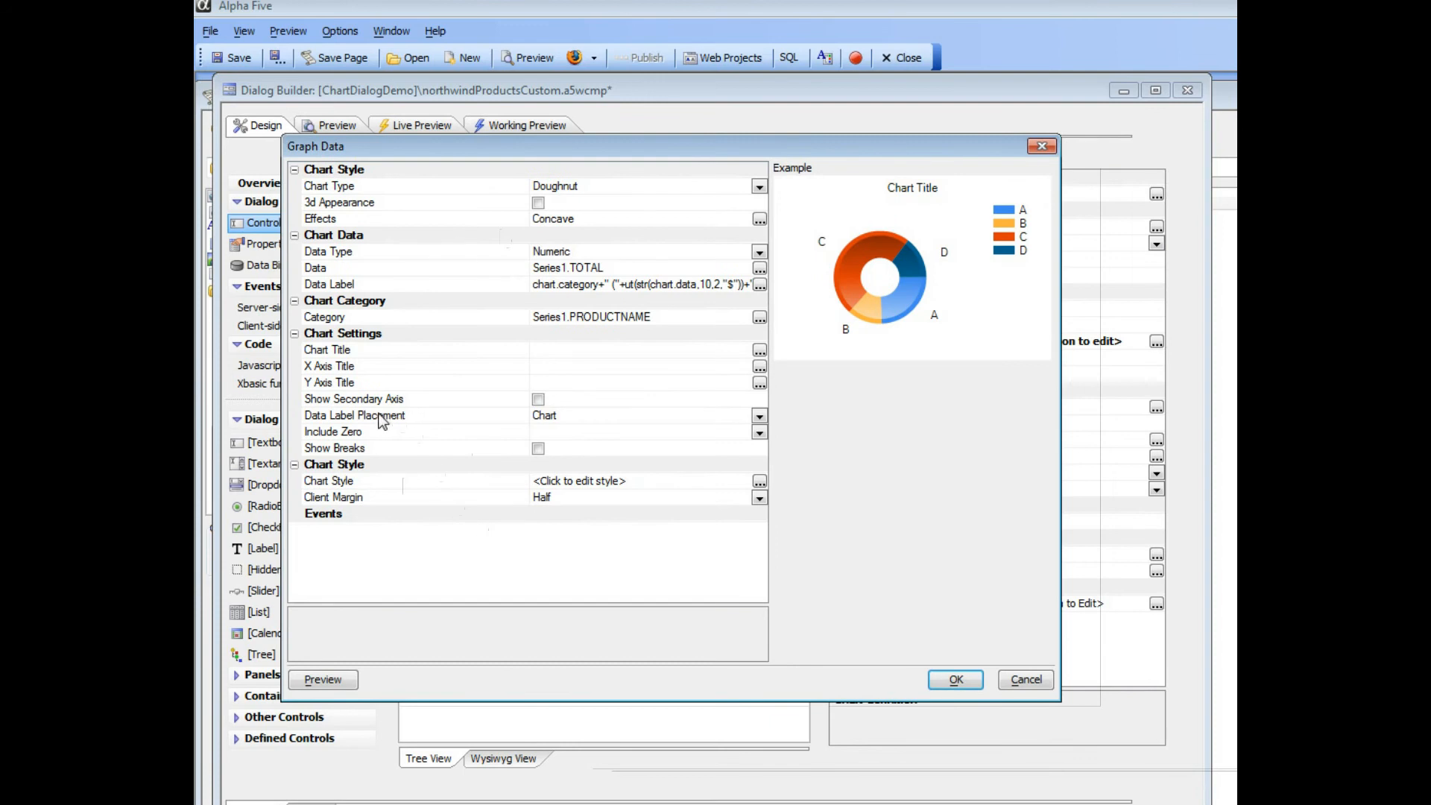
click(758, 415)
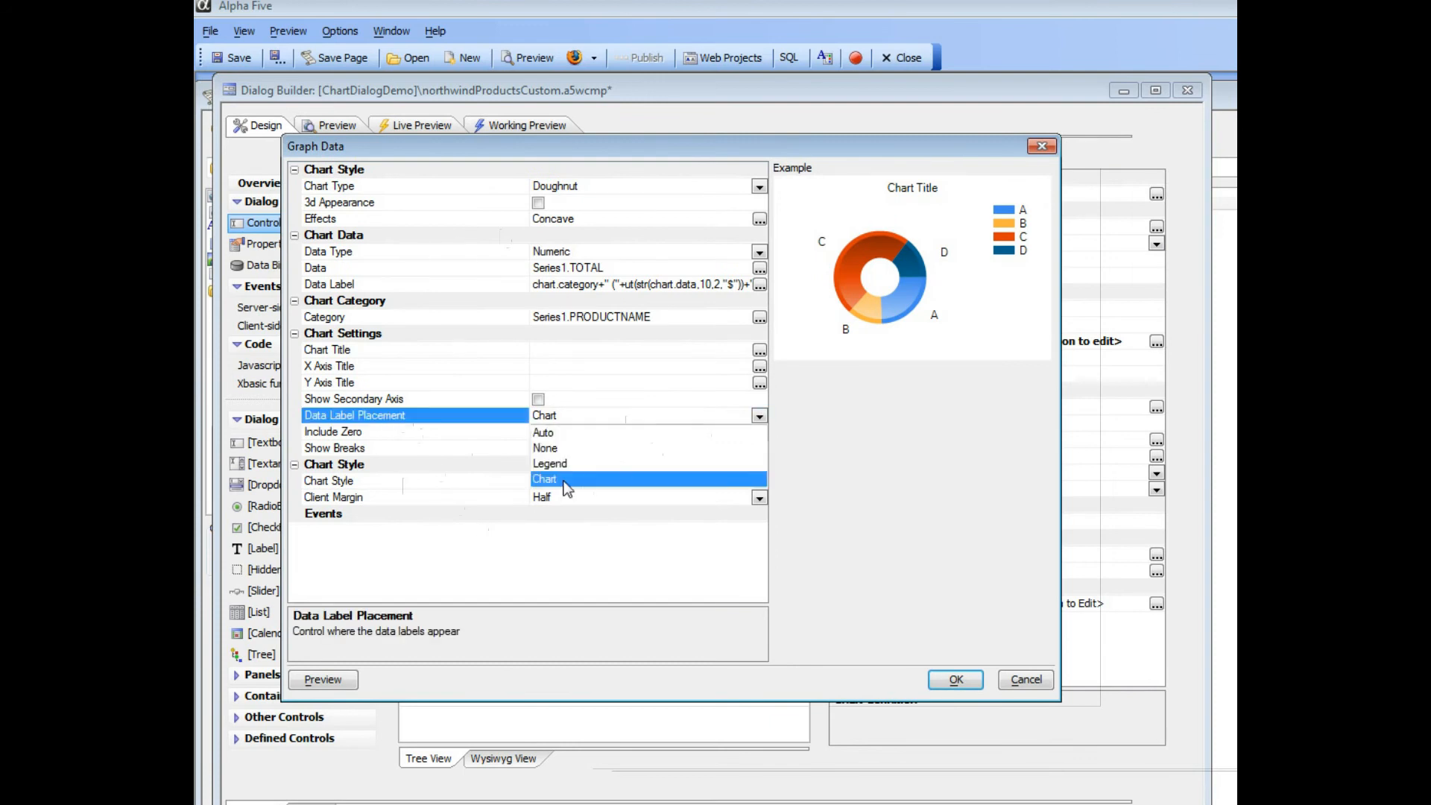
click(477, 418)
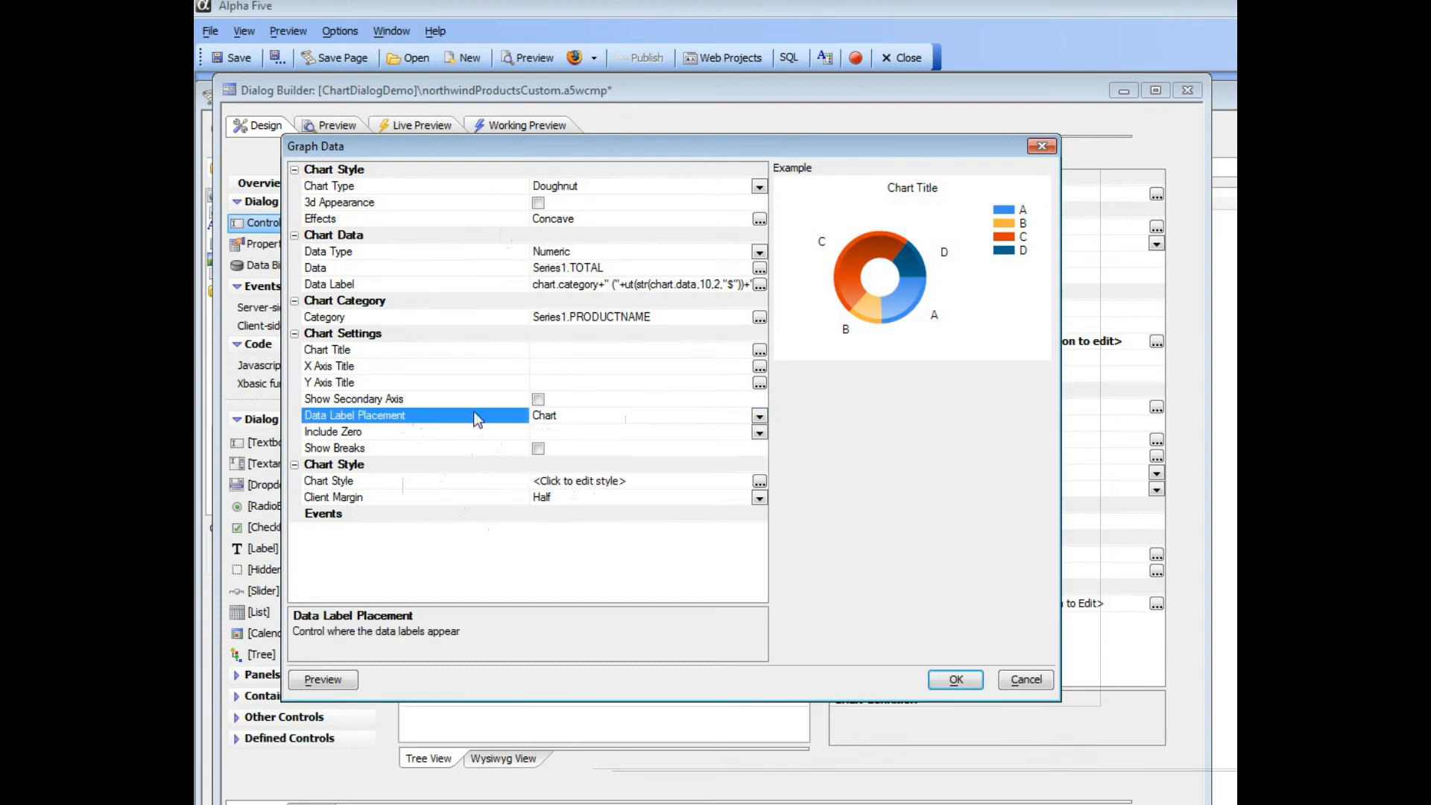
- Examine how the Data Label expression combines chart.category and the dollar-formatted chart.data in parentheses, and accept the chart definition
click(389, 284)
click(759, 286)
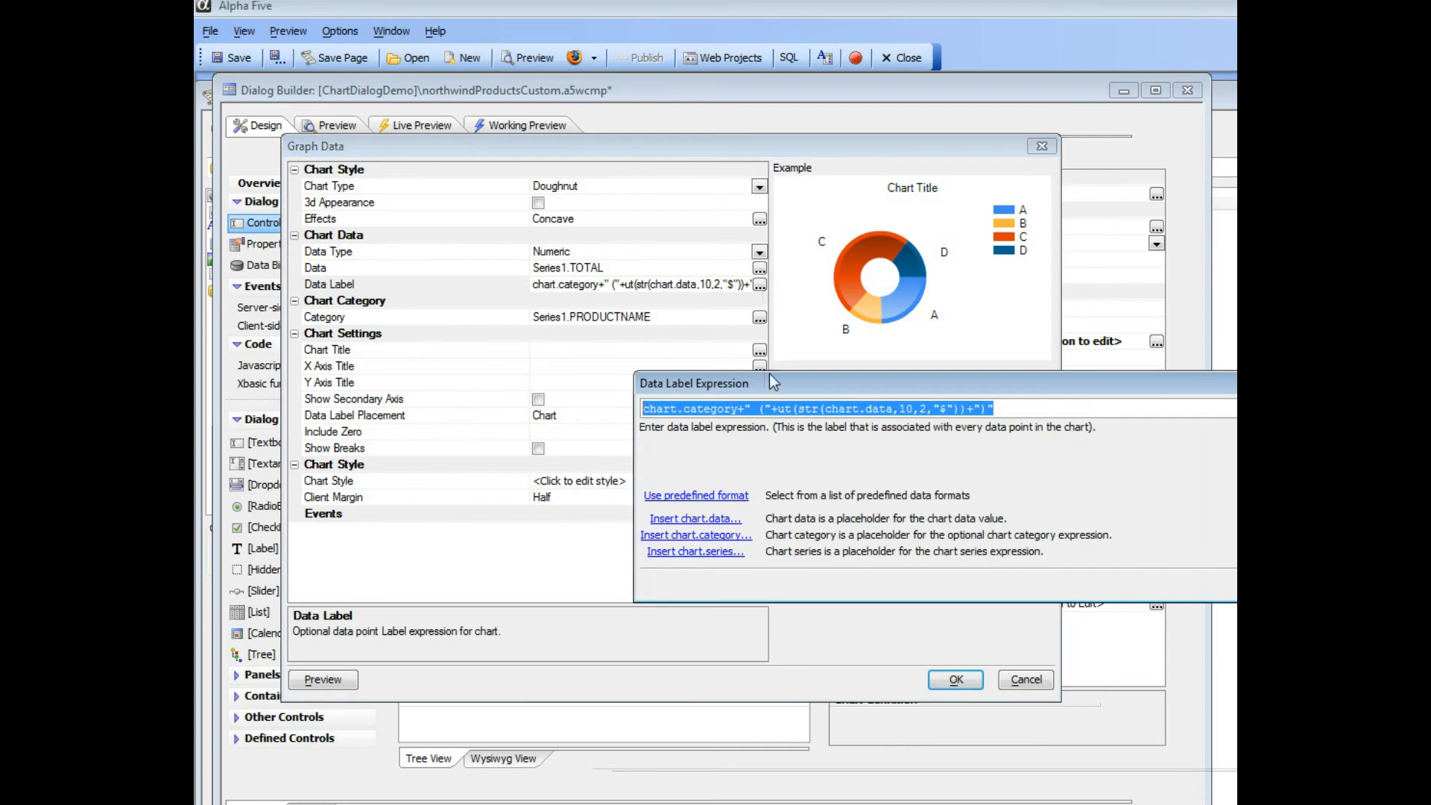
drag(764, 291, 542, 333)
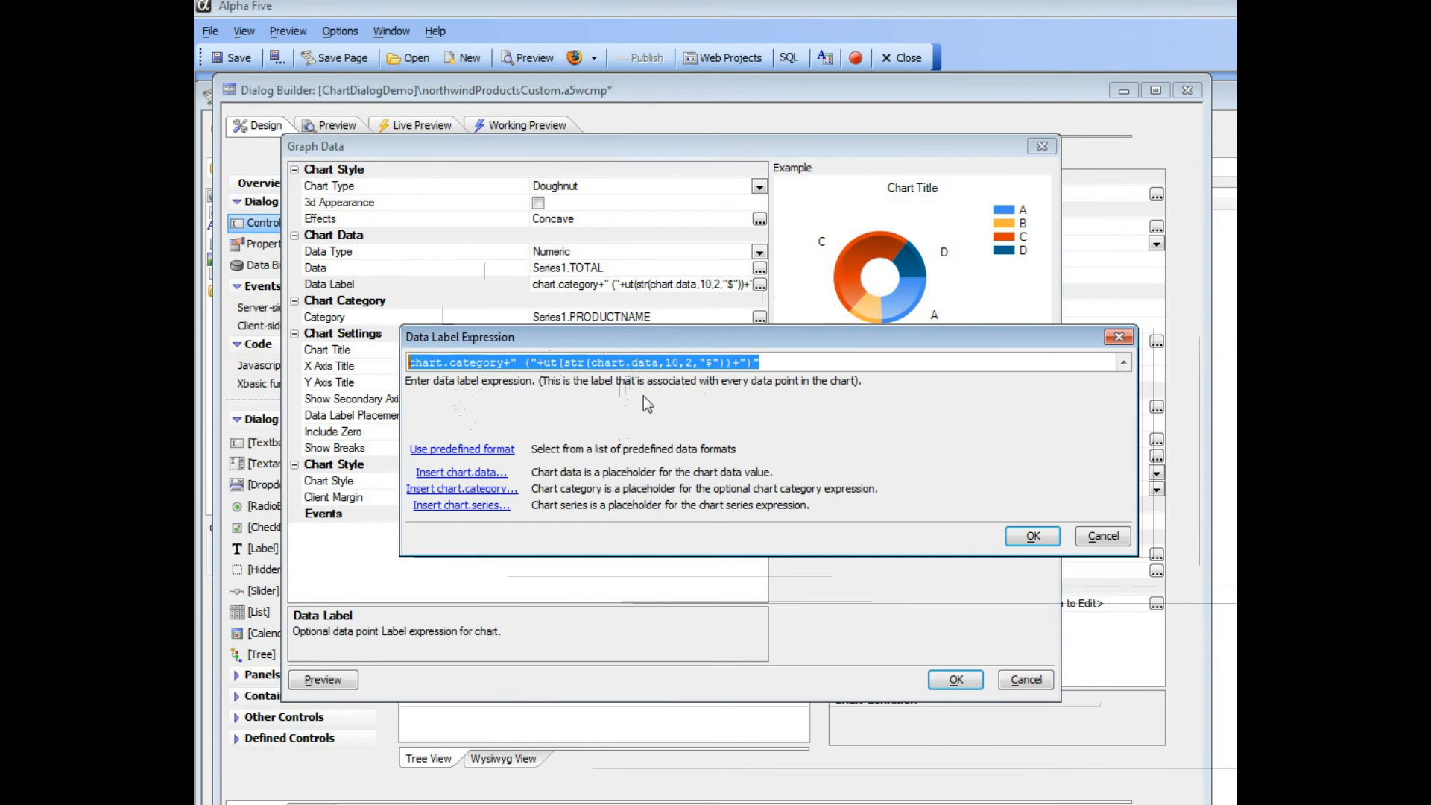
drag(592, 363, 661, 363)
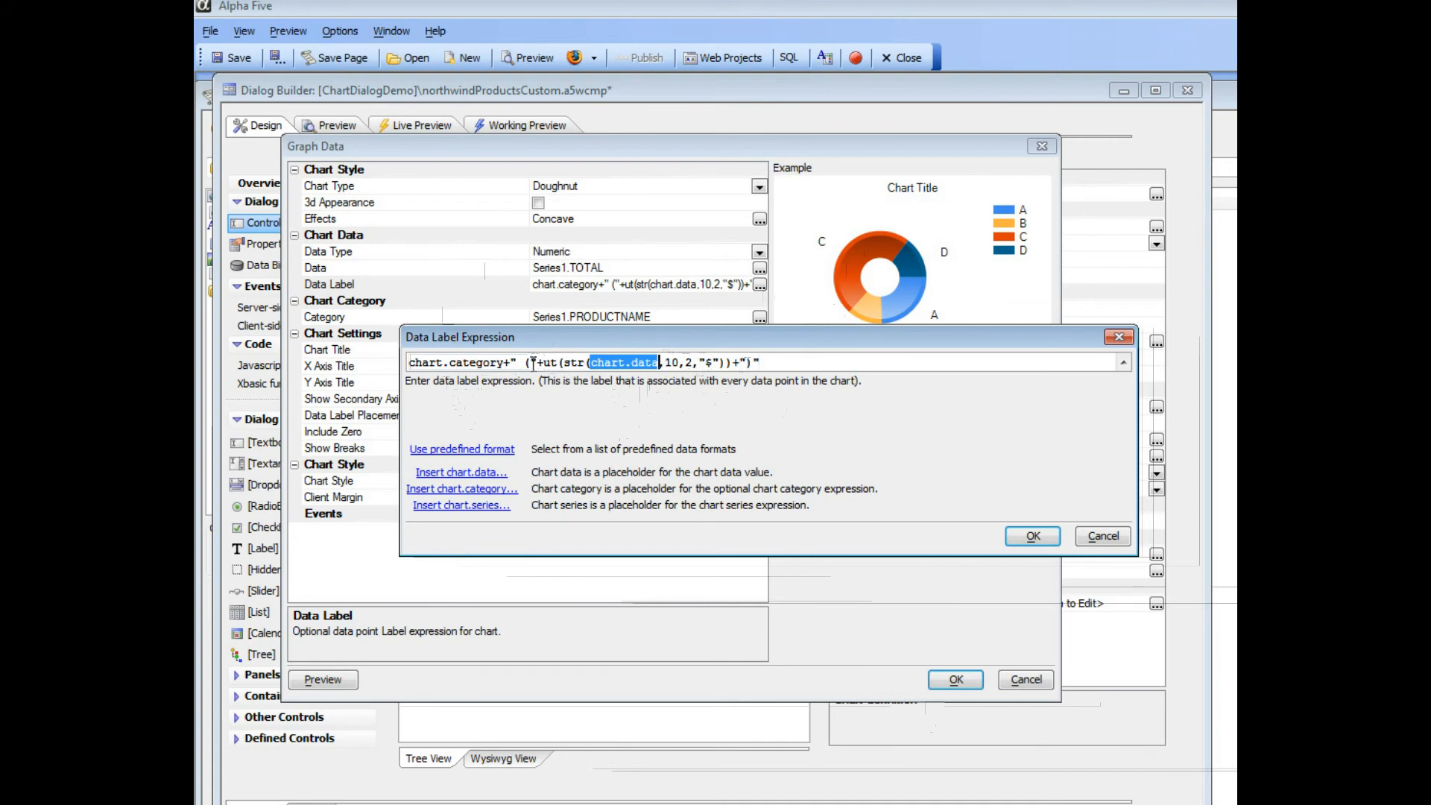
drag(512, 361, 535, 363)
drag(736, 362, 759, 362)
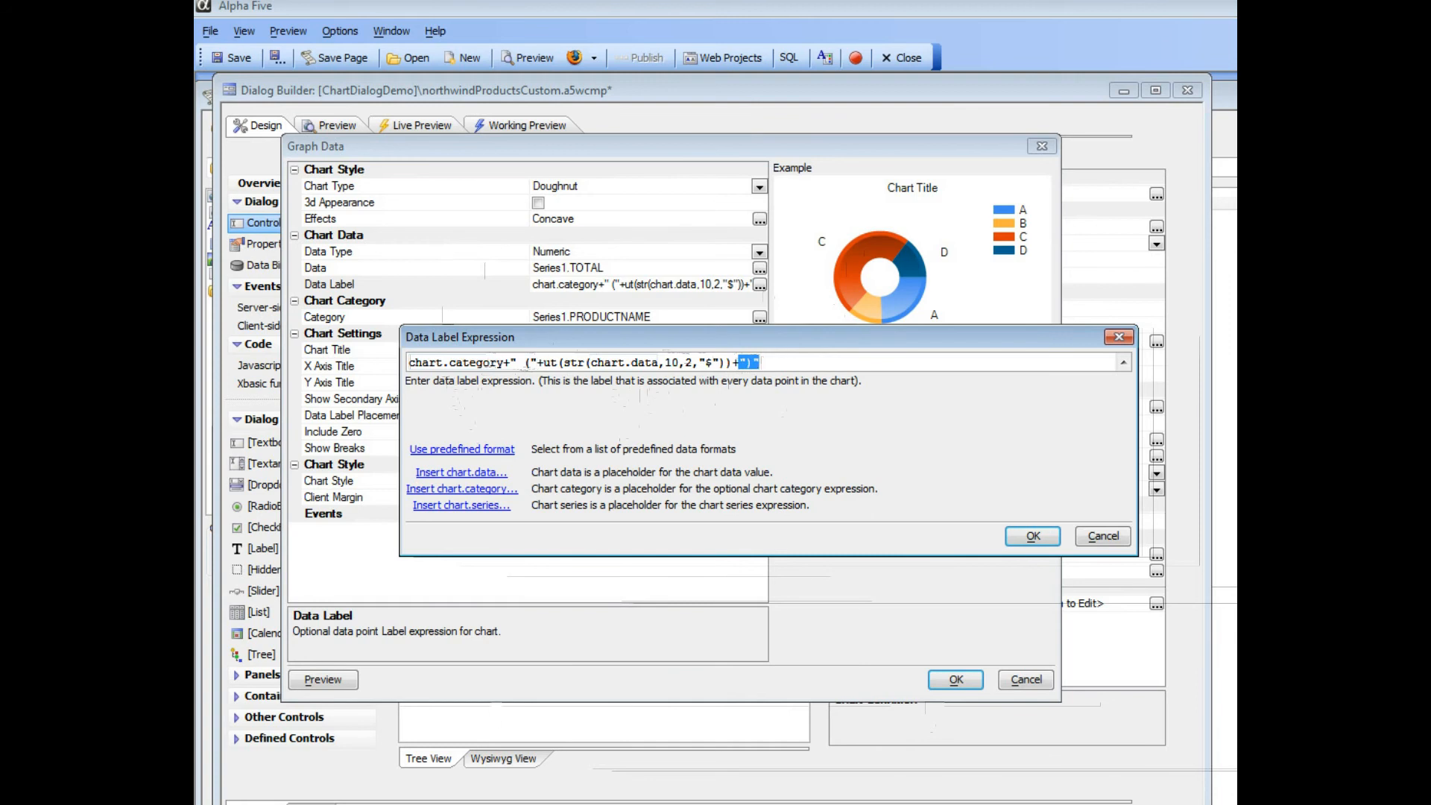
click(1034, 536)
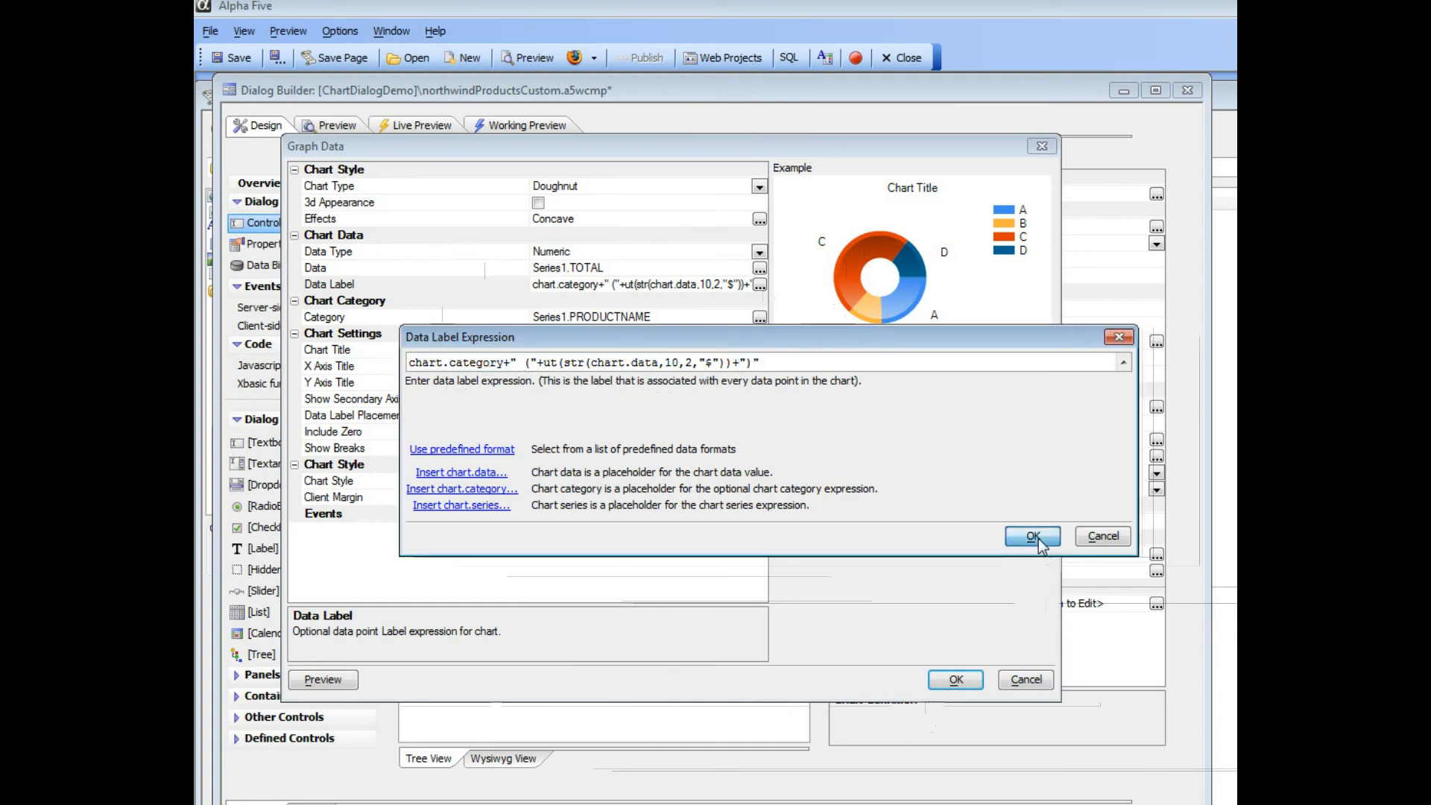
click(956, 679)
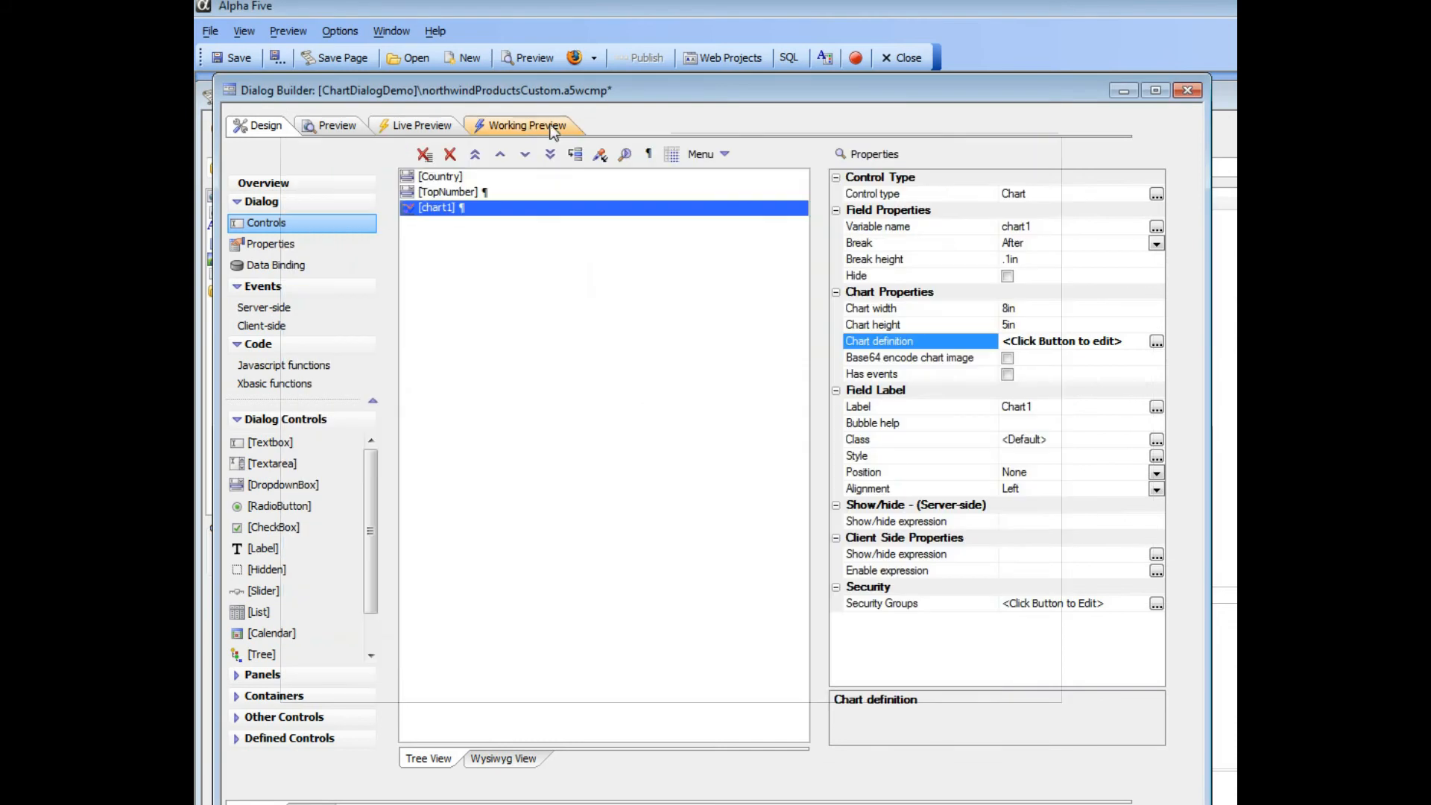
- Run the working preview and test the chart's filters with Norway as the country and 7 as the Top value
click(520, 127)
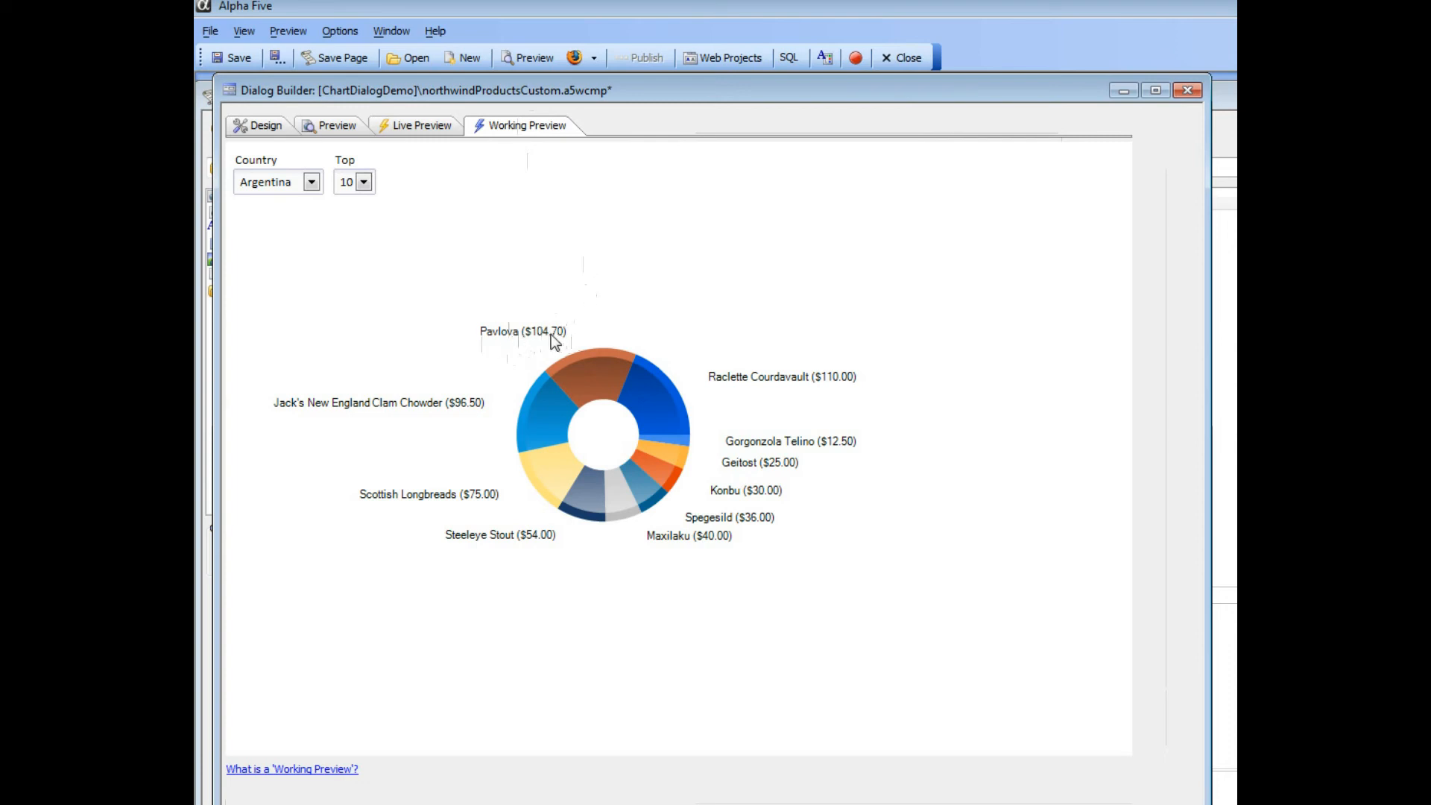
click(302, 186)
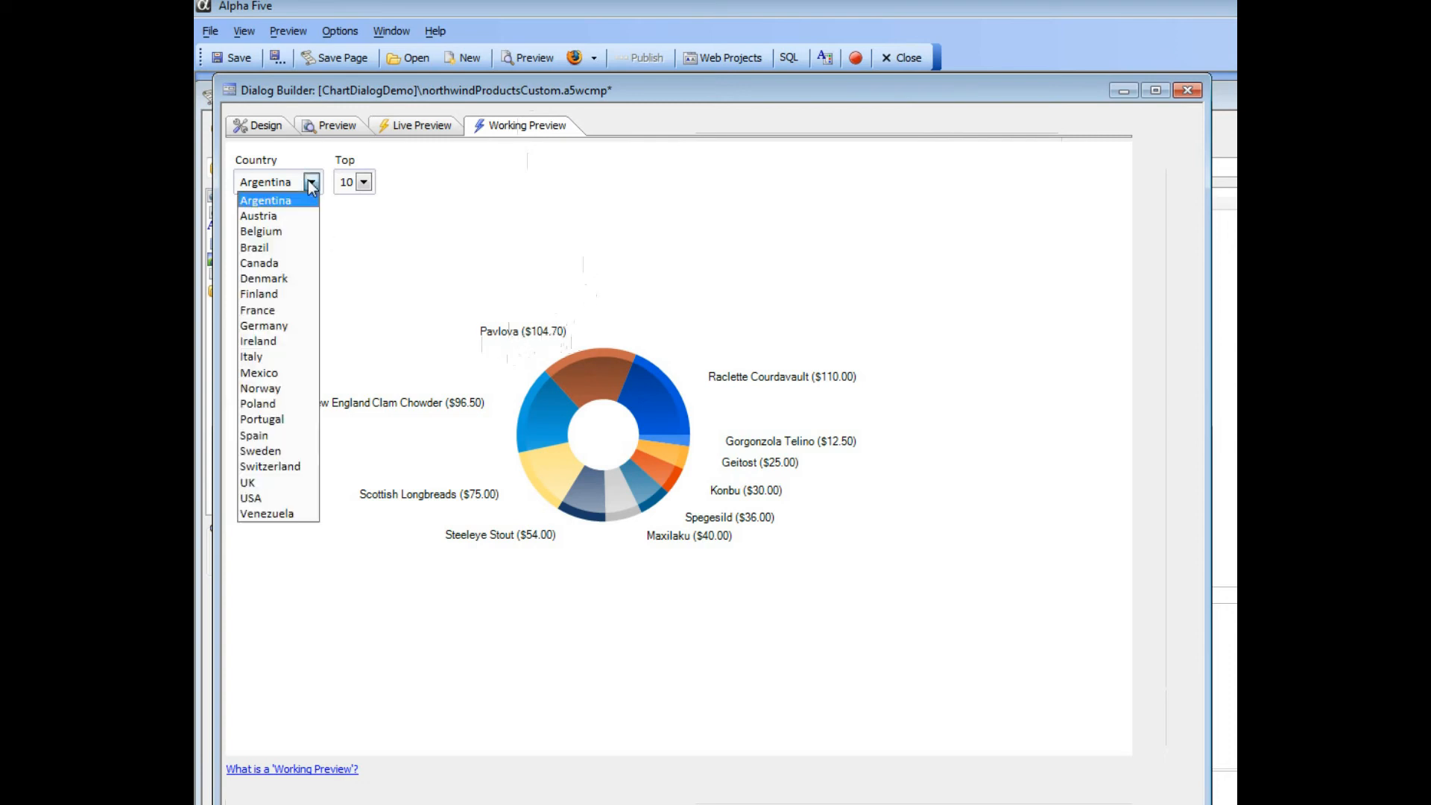
click(260, 389)
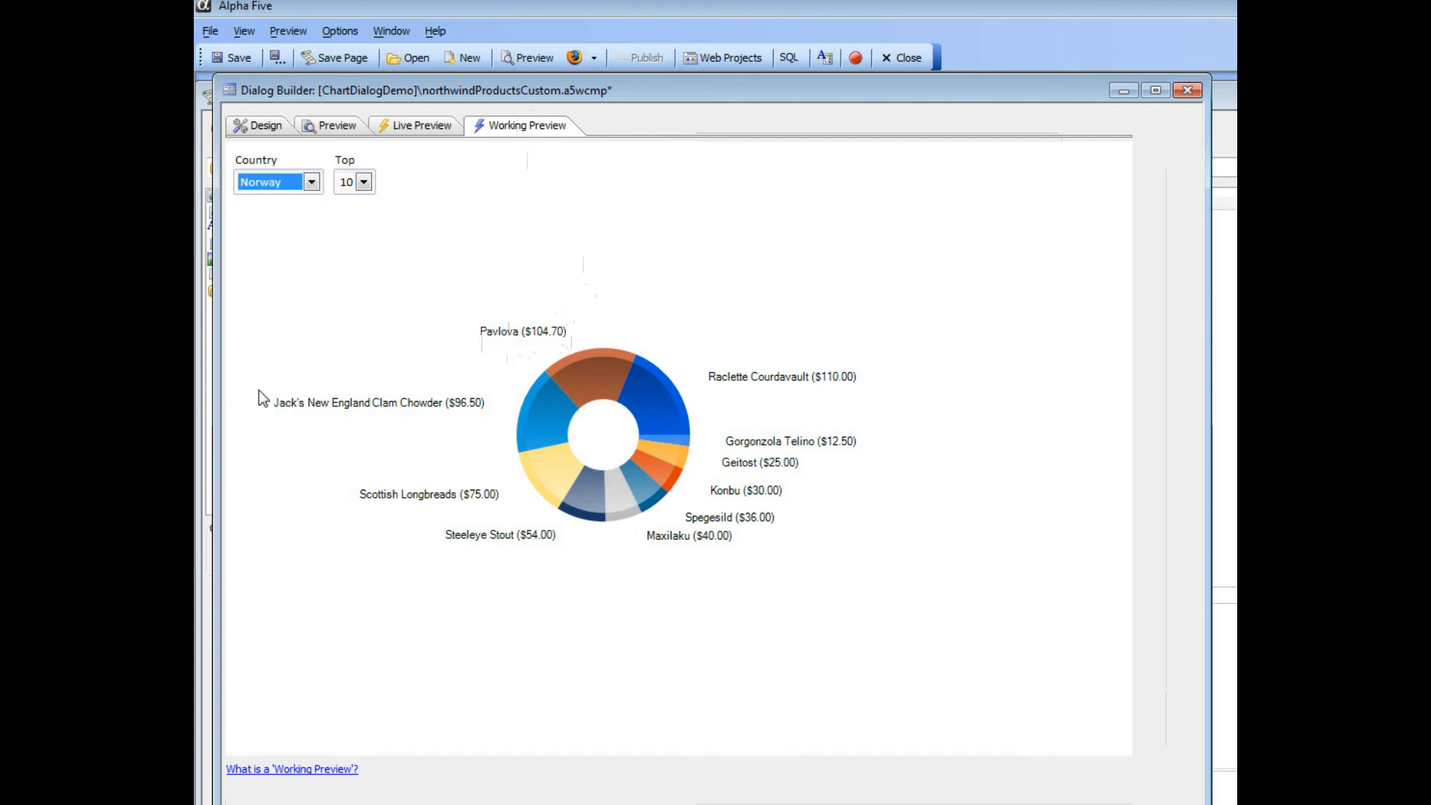
click(363, 186)
click(350, 210)
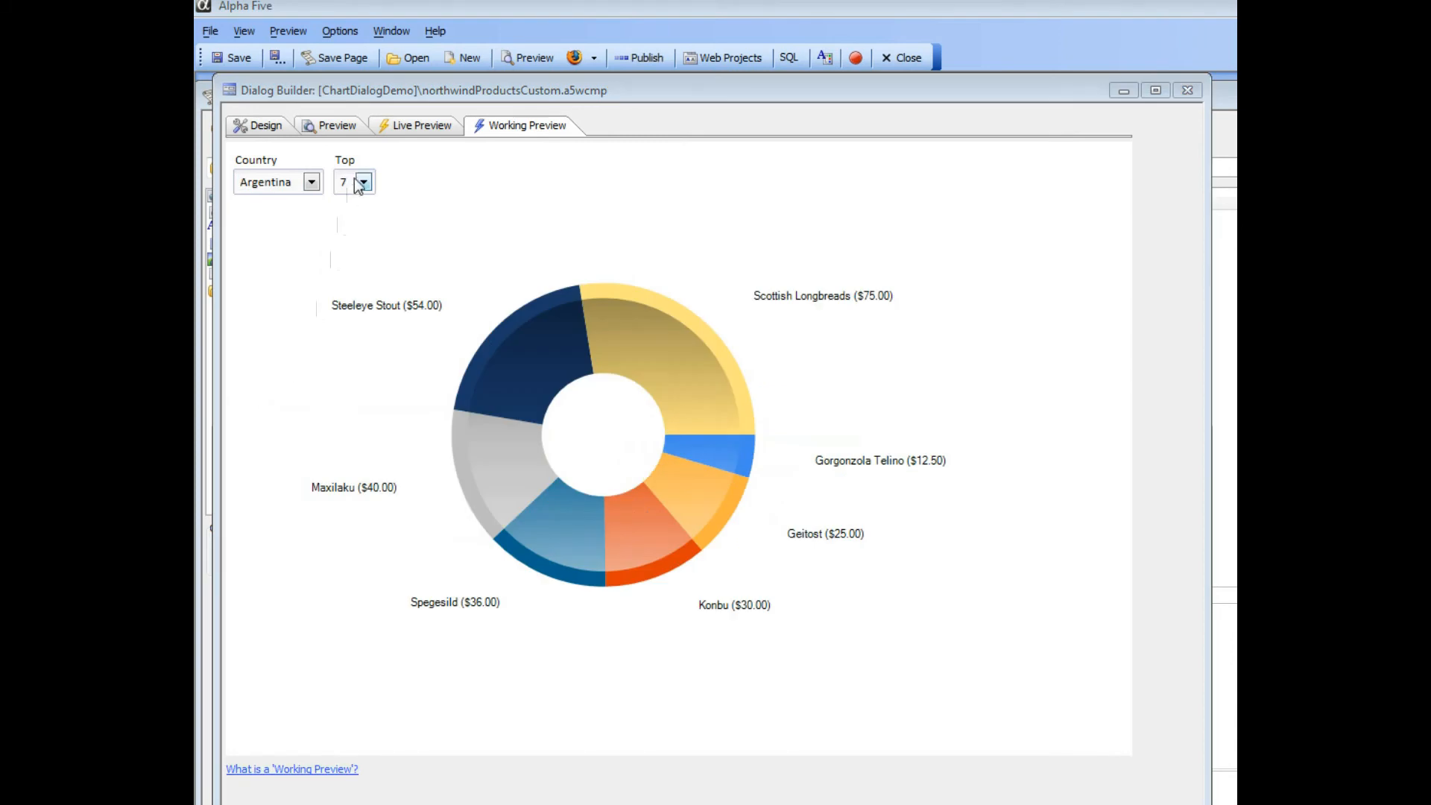
- Test the previewed chart with Top set to 10 and the country set to Canada
click(365, 186)
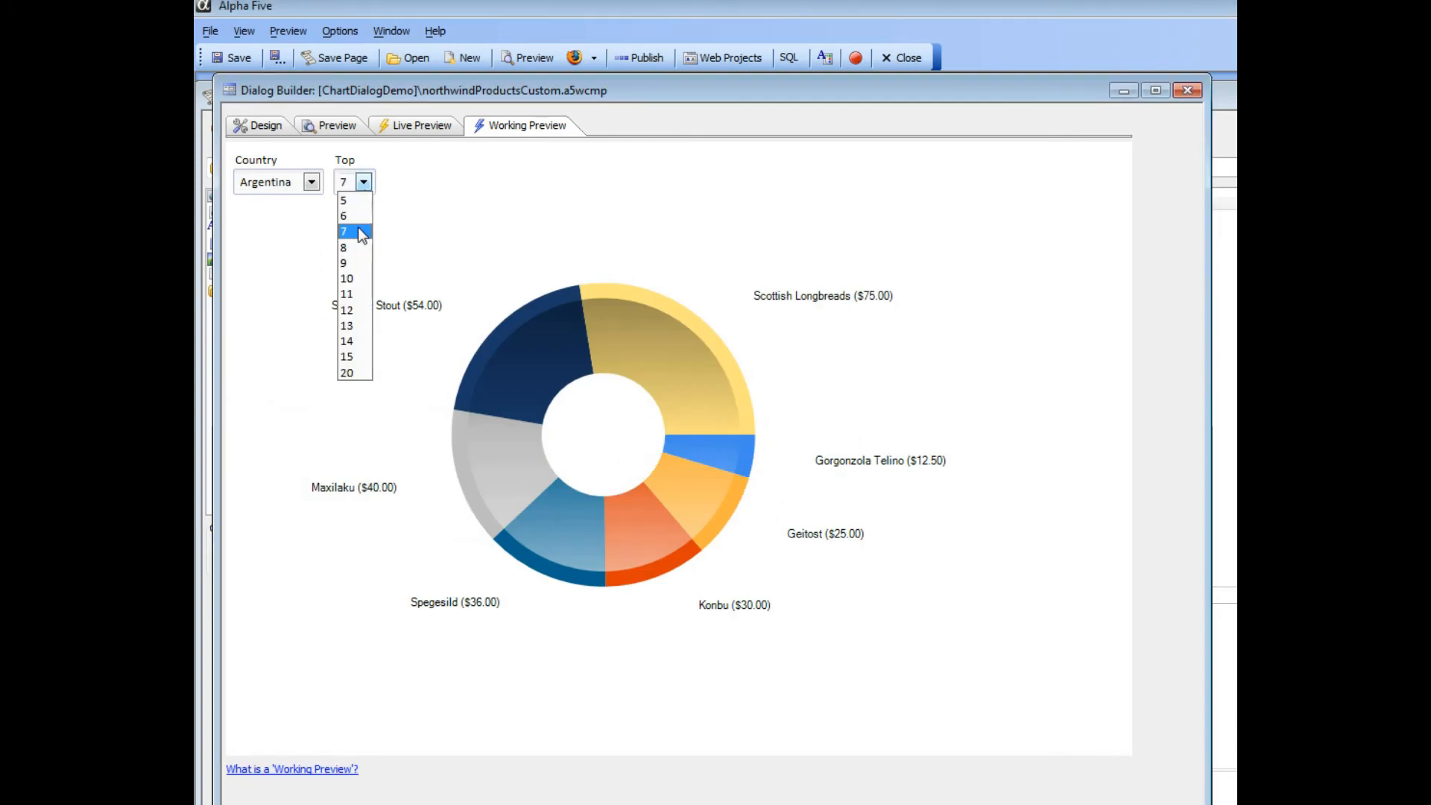
click(355, 276)
click(312, 182)
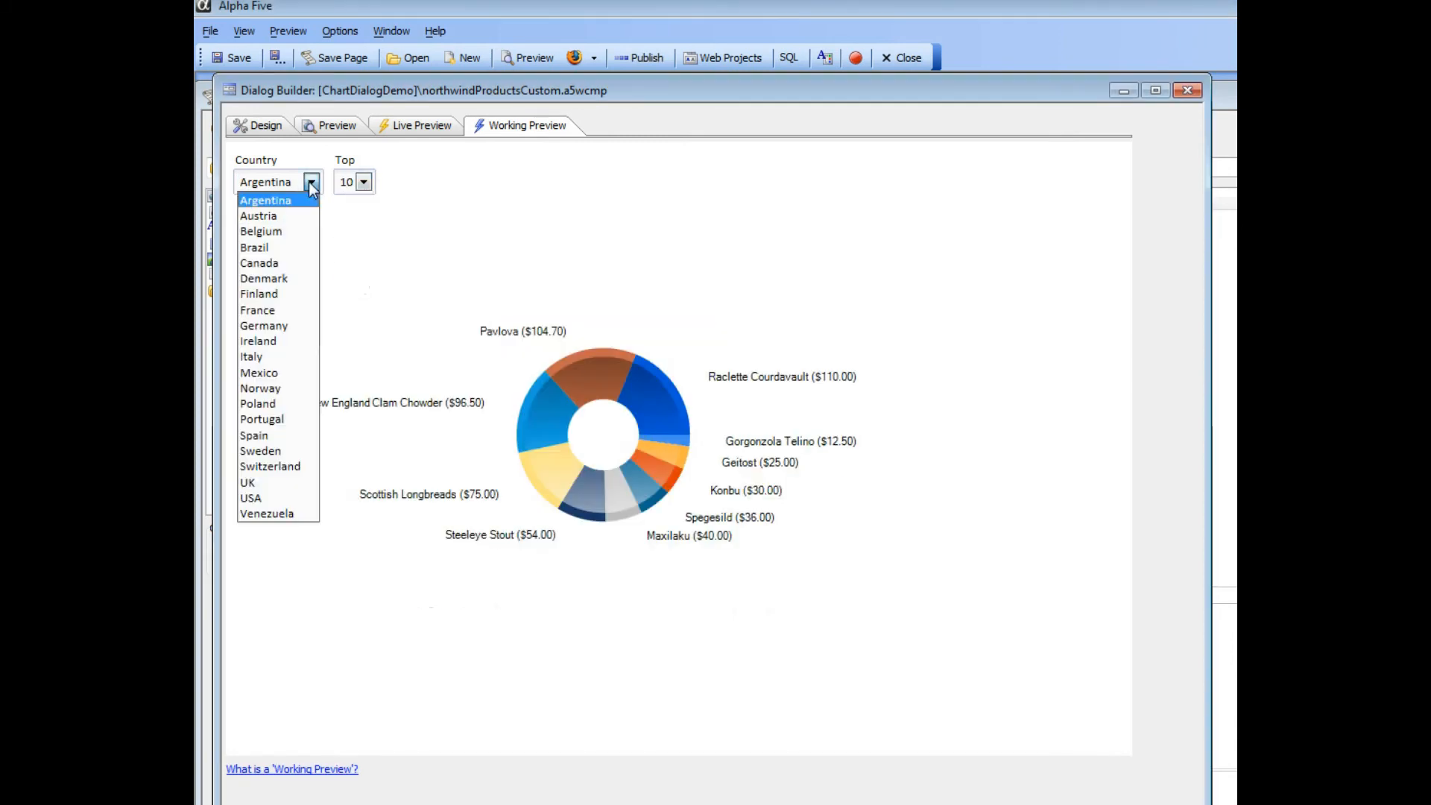
click(275, 264)
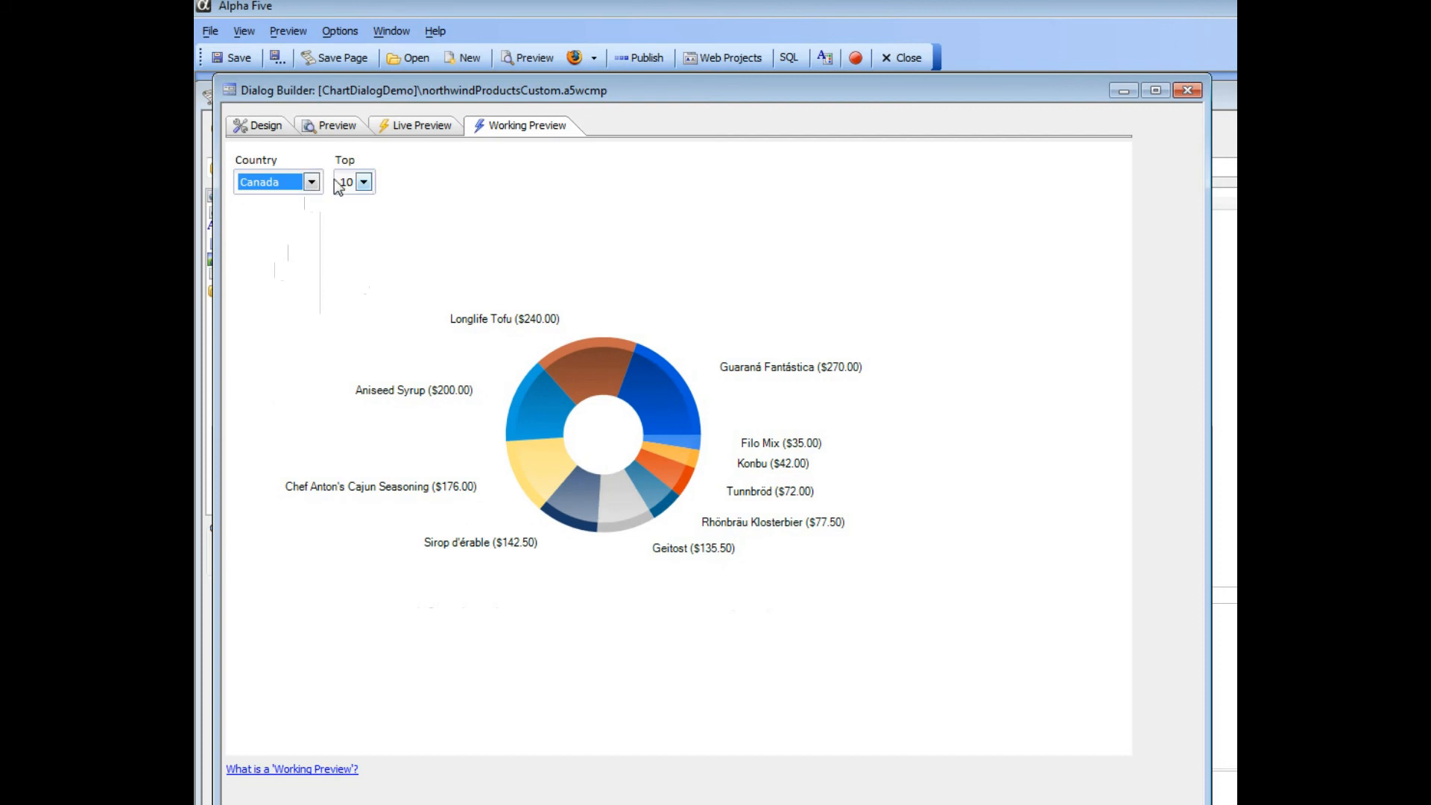
- Test the previewed chart with Top set to 6 and the country changed to Belgium
click(362, 182)
click(355, 216)
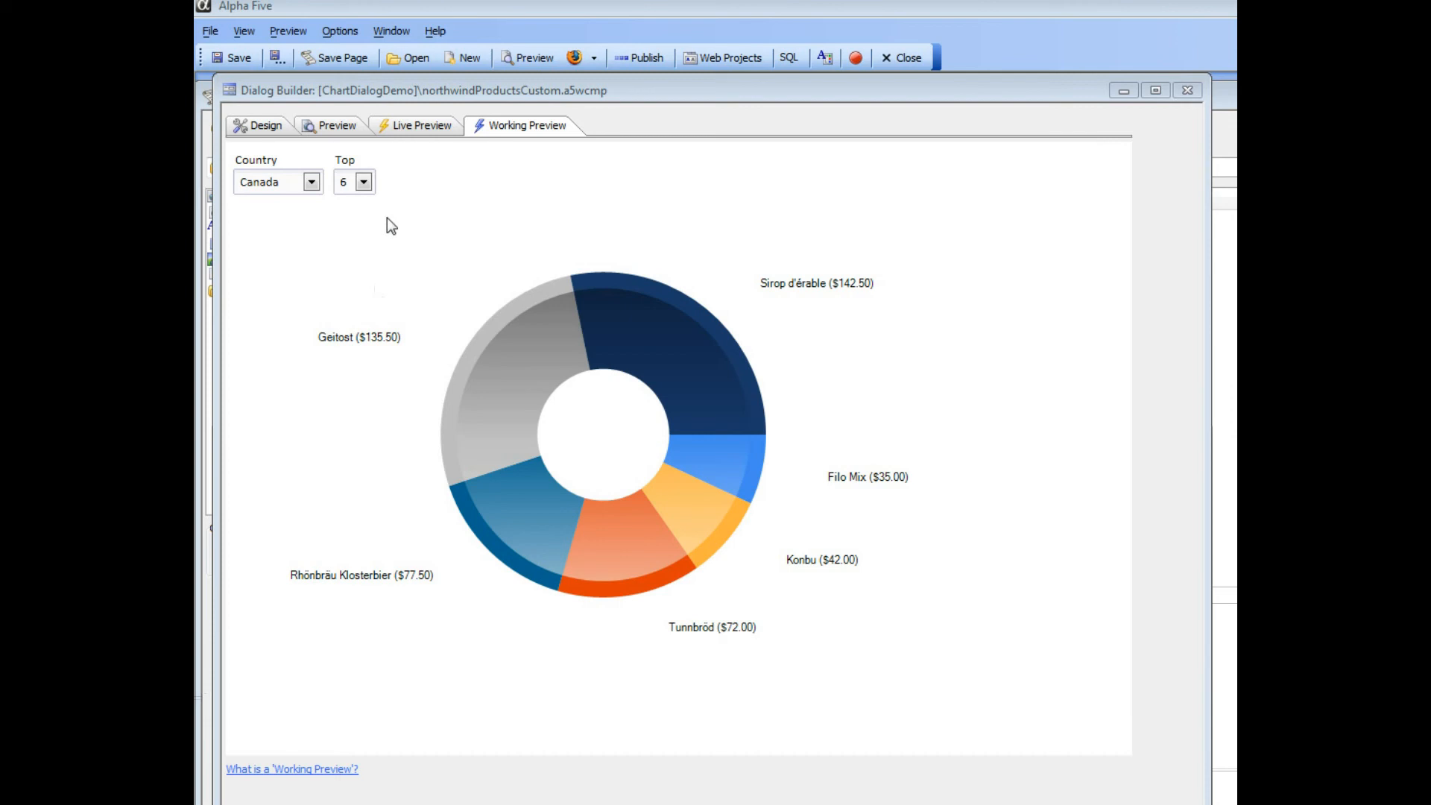
click(313, 184)
click(312, 184)
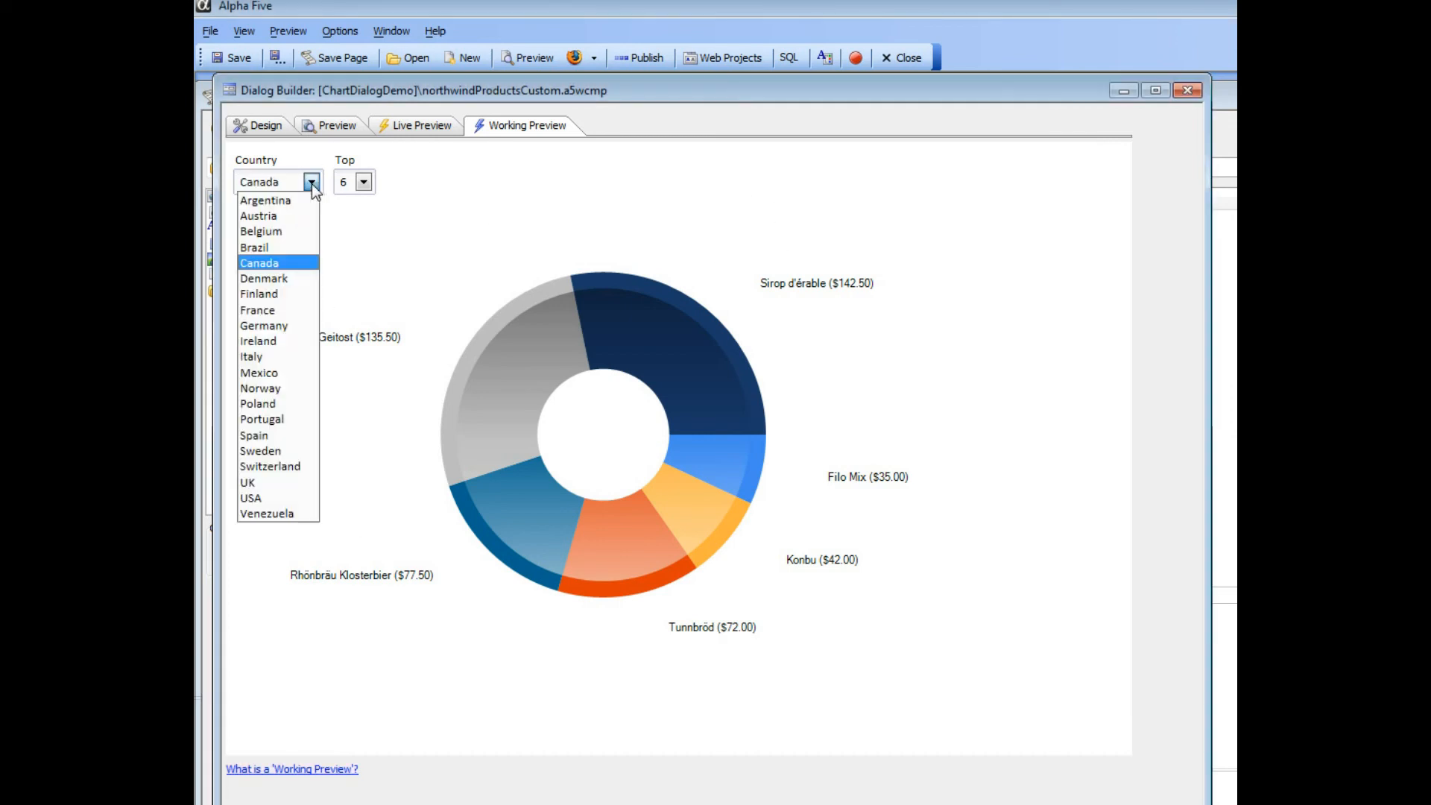
click(269, 233)
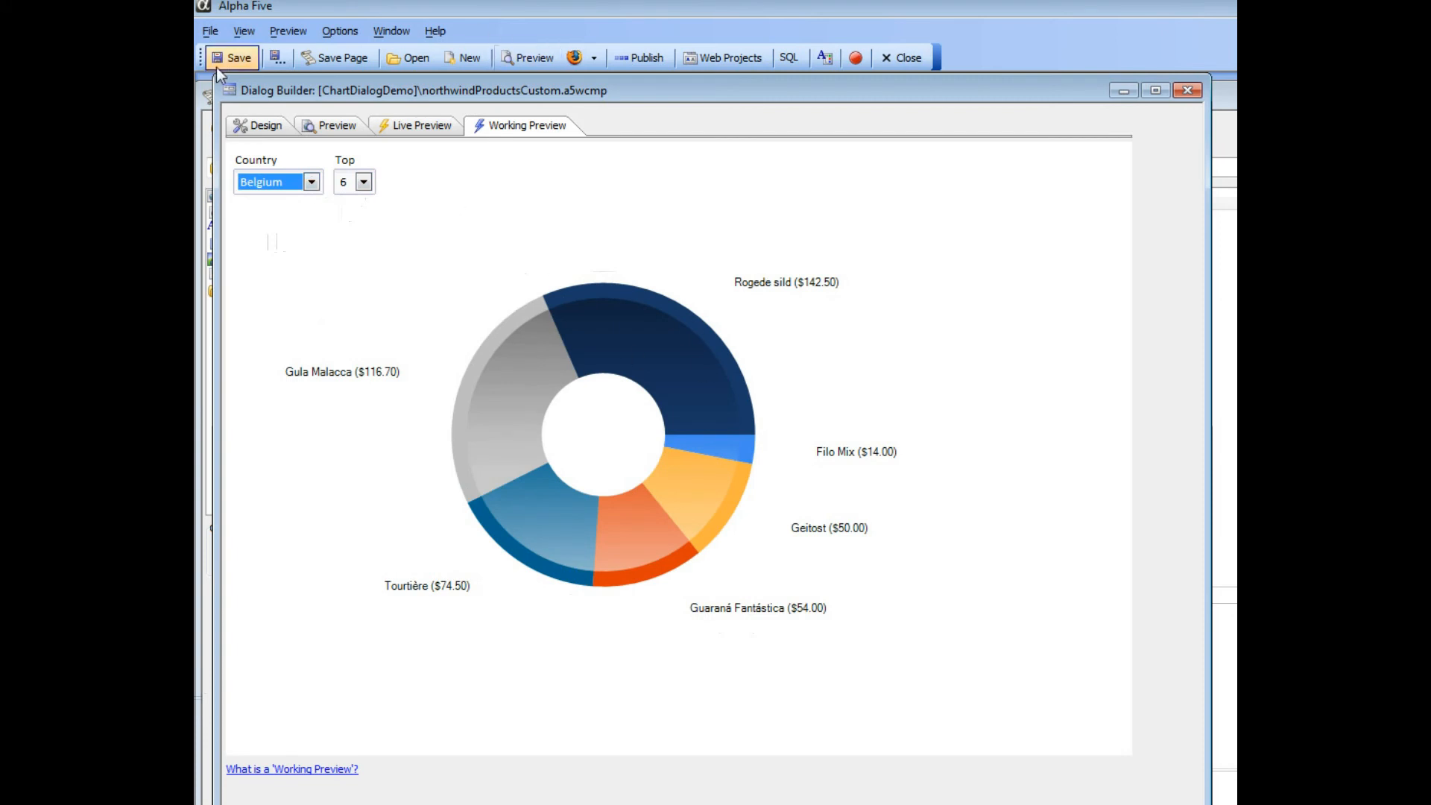
- Return to the dialog's control design and examine the onChange event of the Country and TopNumber dropdowns
click(253, 125)
click(262, 225)
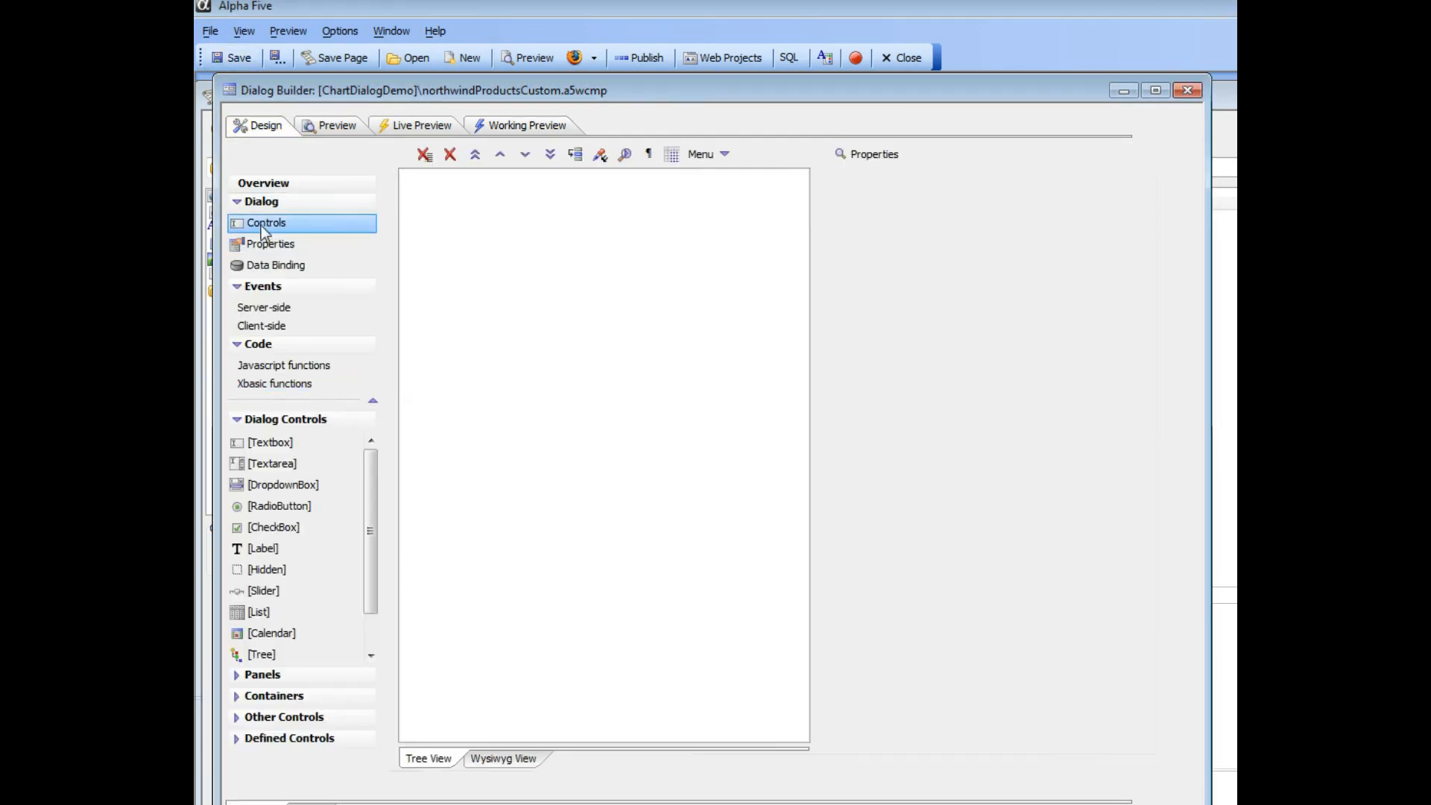
drag(677, 97, 621, 104)
click(385, 183)
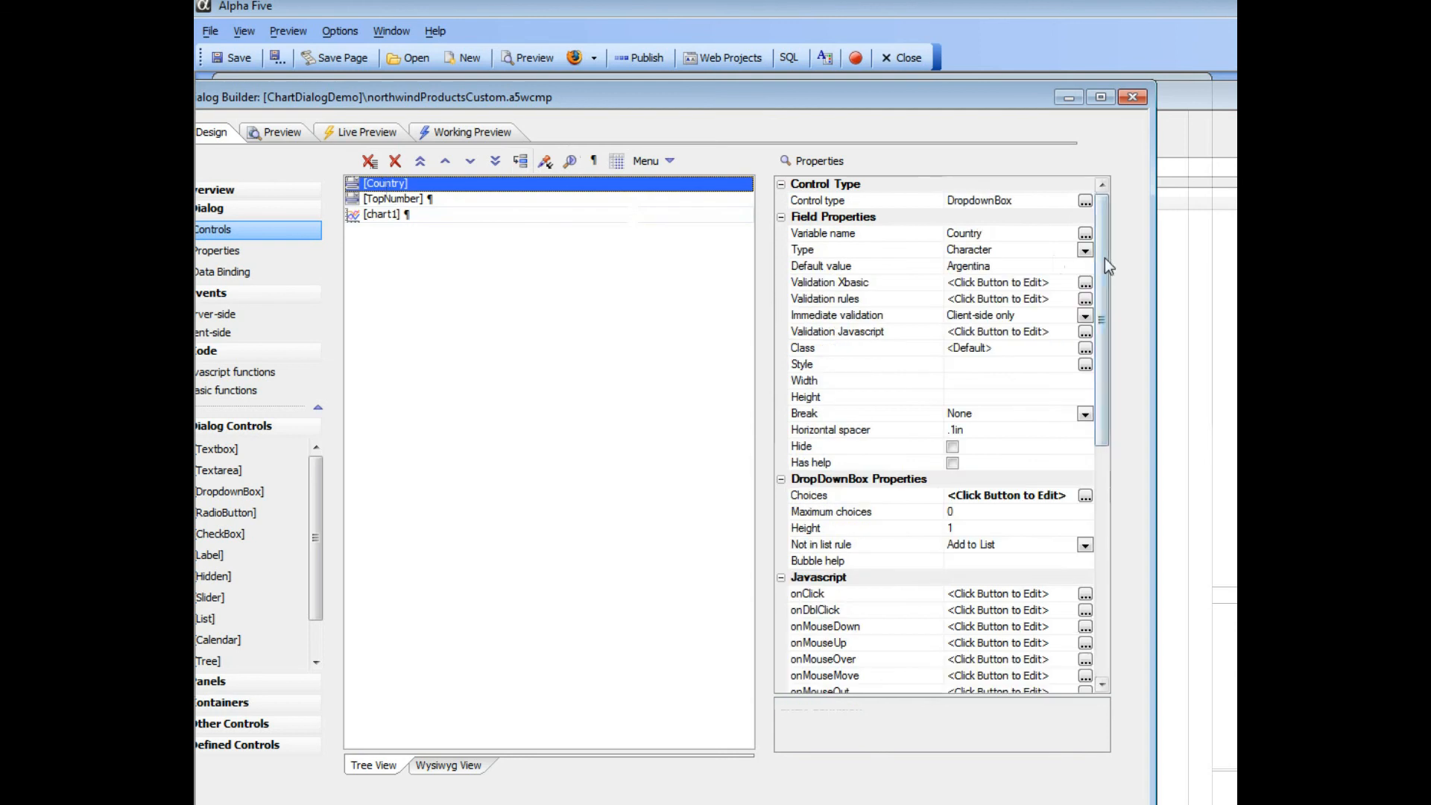
drag(1105, 293, 1078, 462)
click(831, 448)
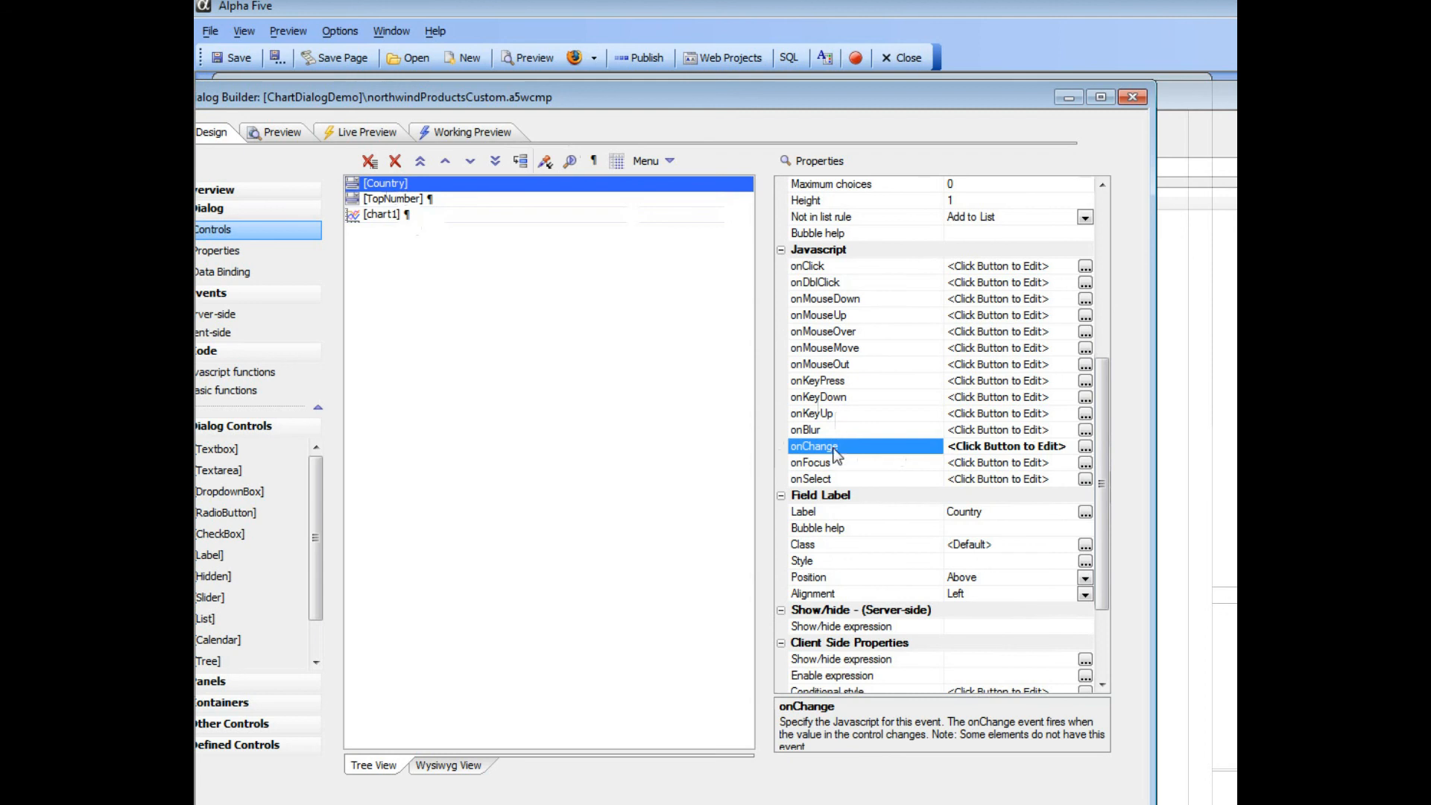
click(405, 205)
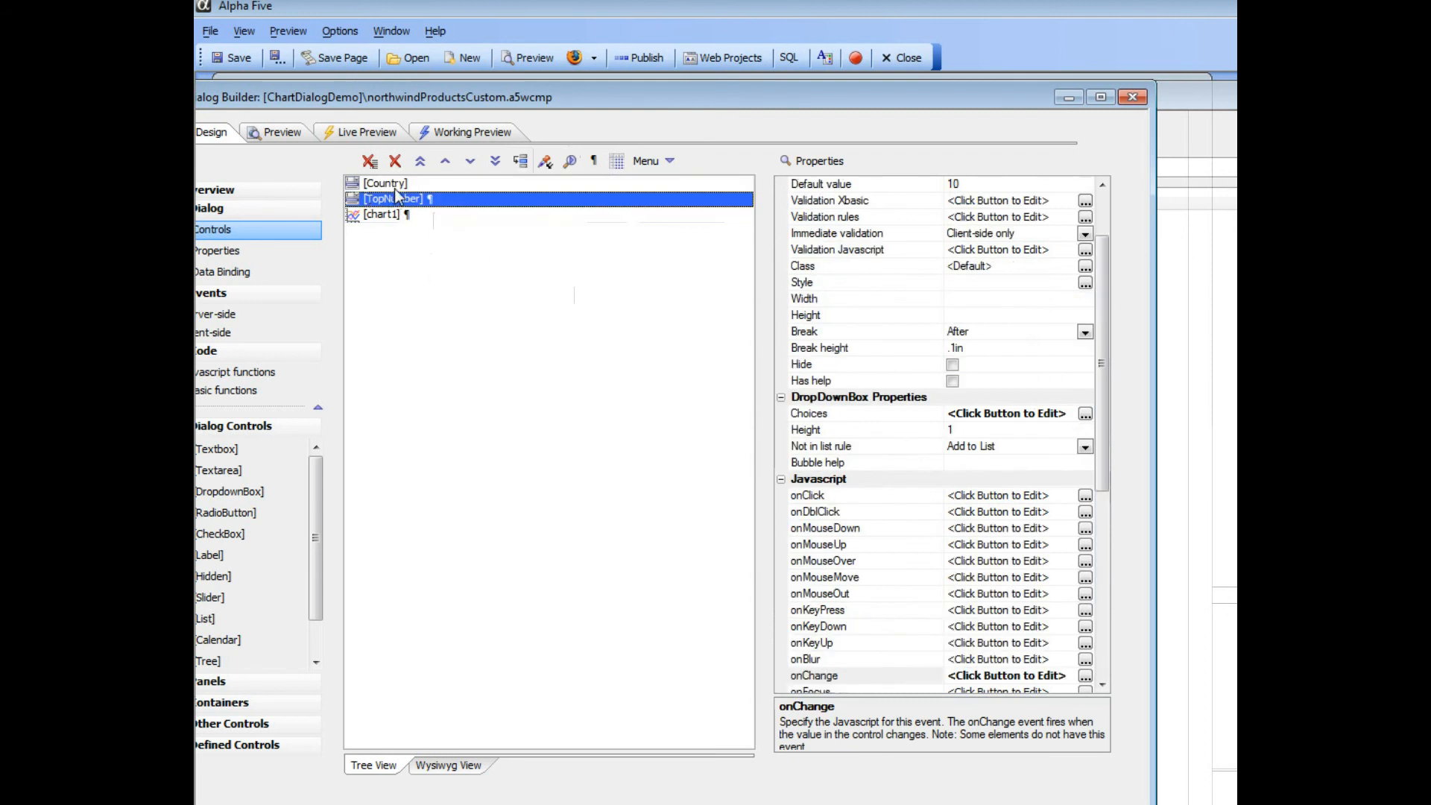
- Open the Country dropdown's onChange event script and clear its existing _refreshChart code
click(402, 184)
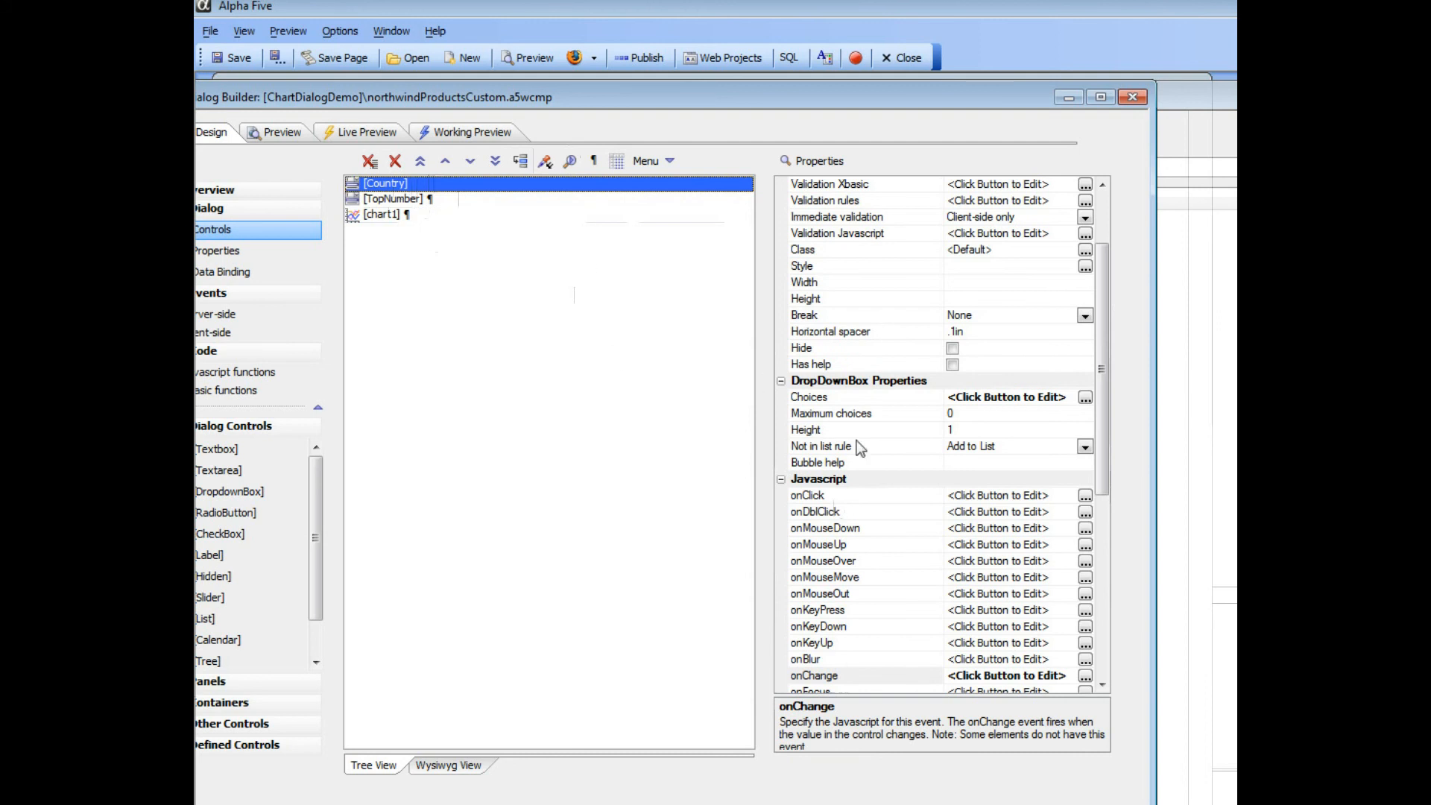
double_click(808, 676)
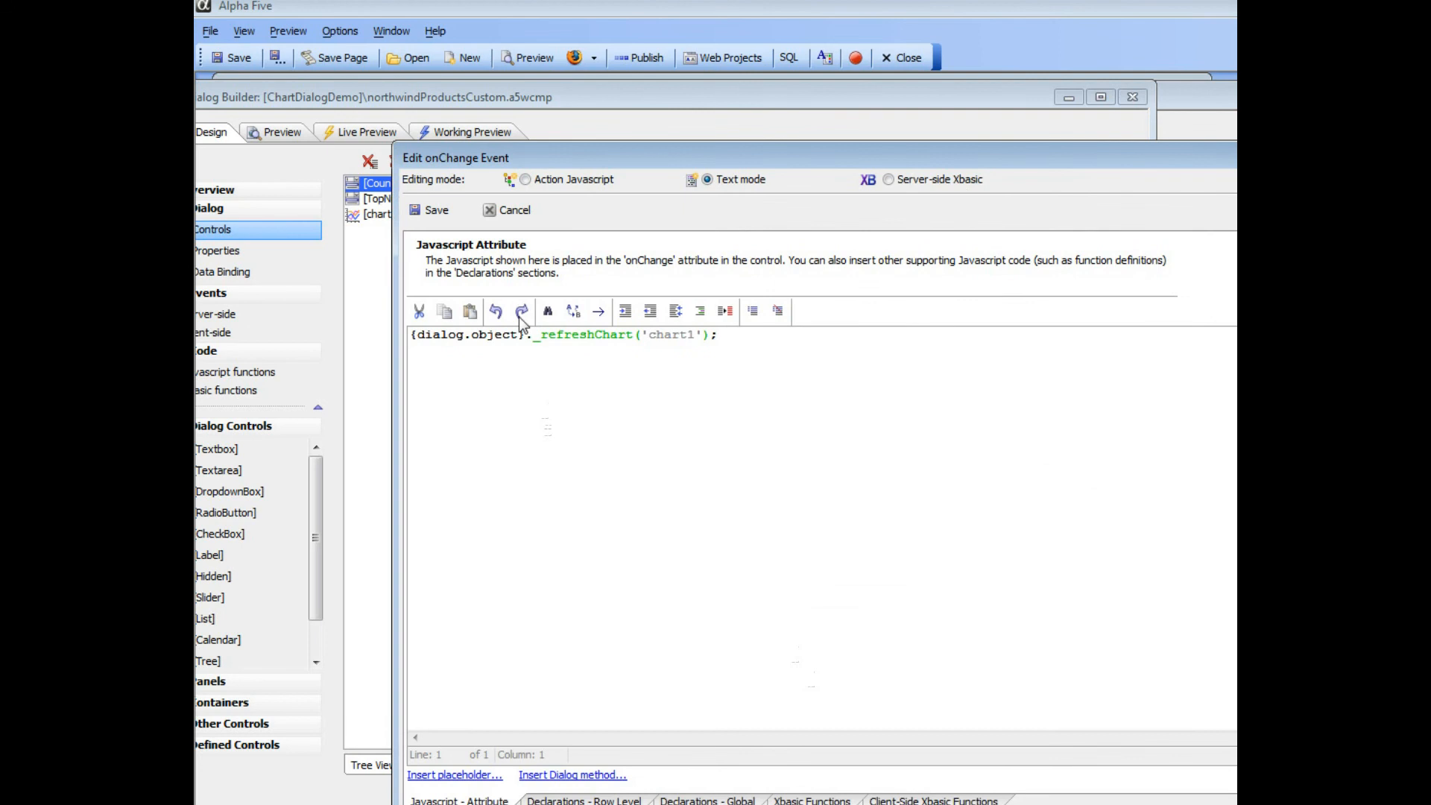
drag(553, 151, 532, 281)
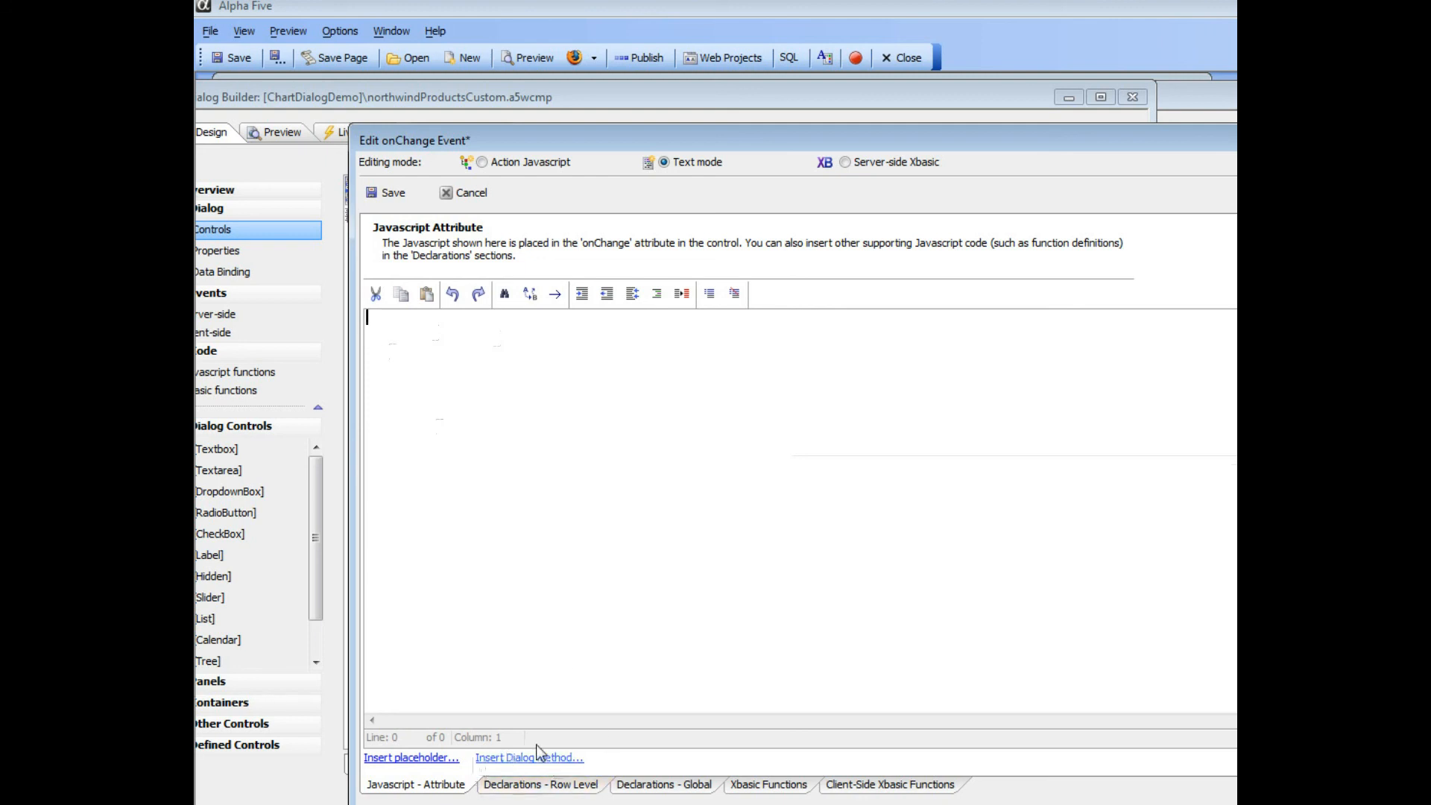
- Filter the Dialog methods by "chart", review the example for <chartObject>.refresh(); and insert that method into the onChange script
click(506, 757)
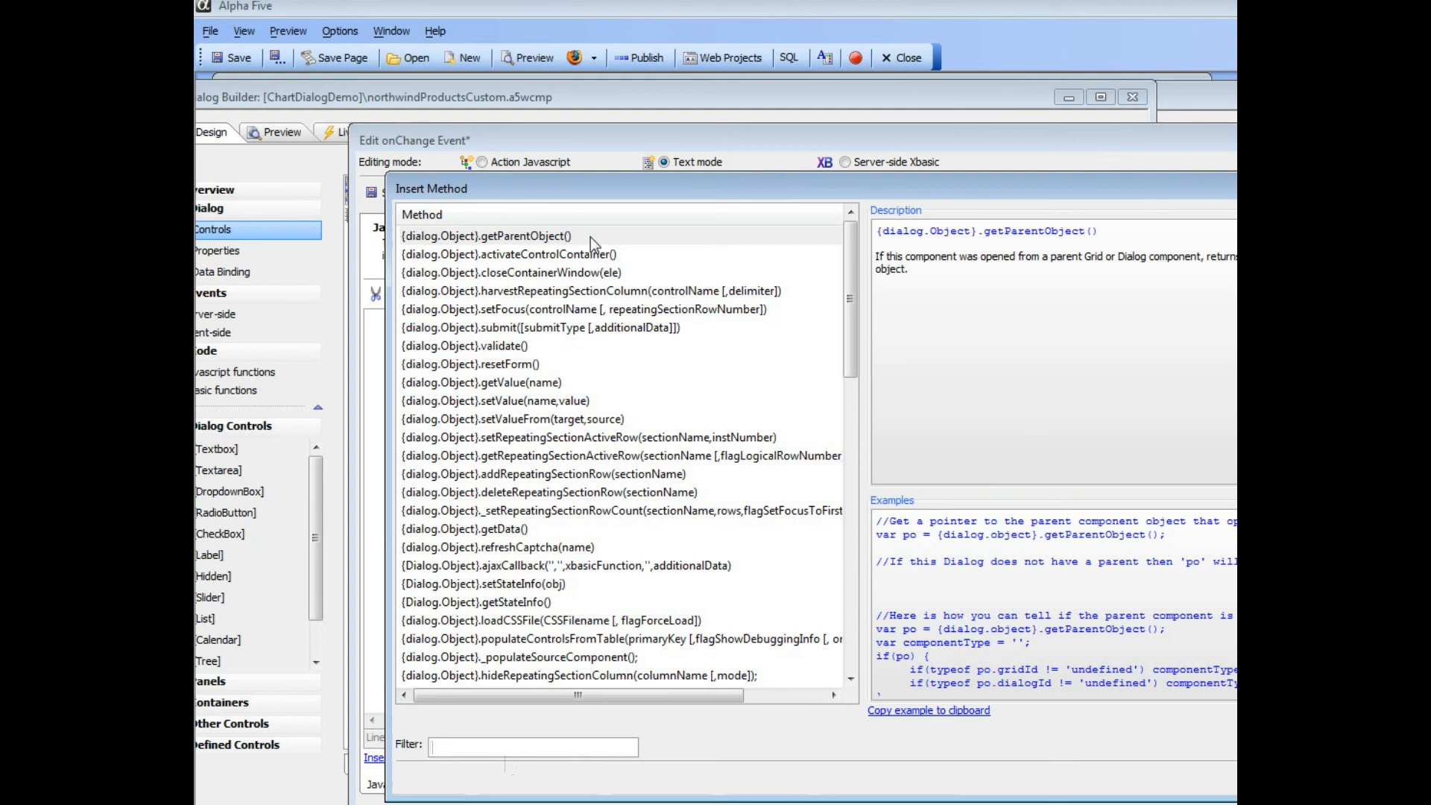
drag(608, 170, 521, 121)
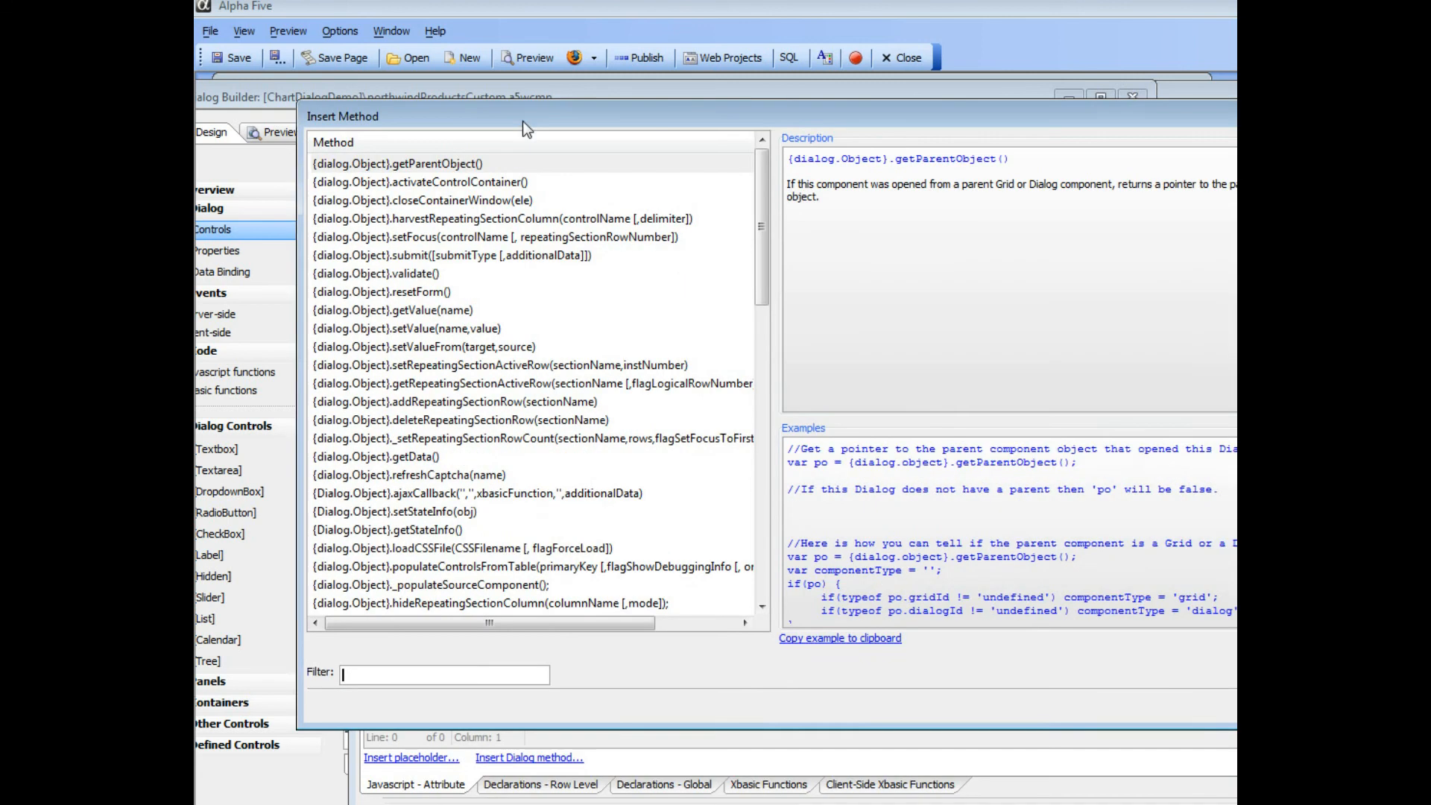
click(469, 673)
text(chart)
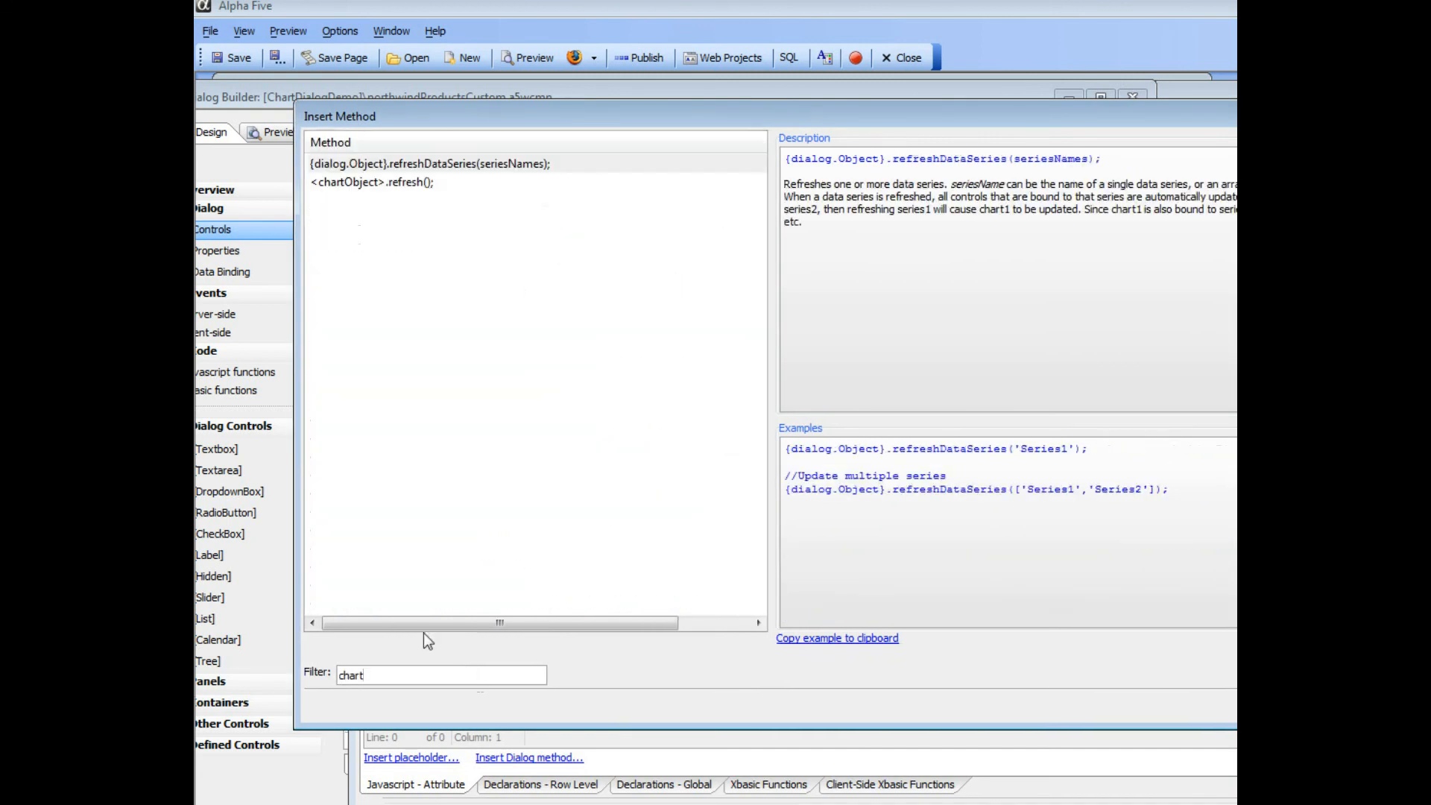
click(379, 187)
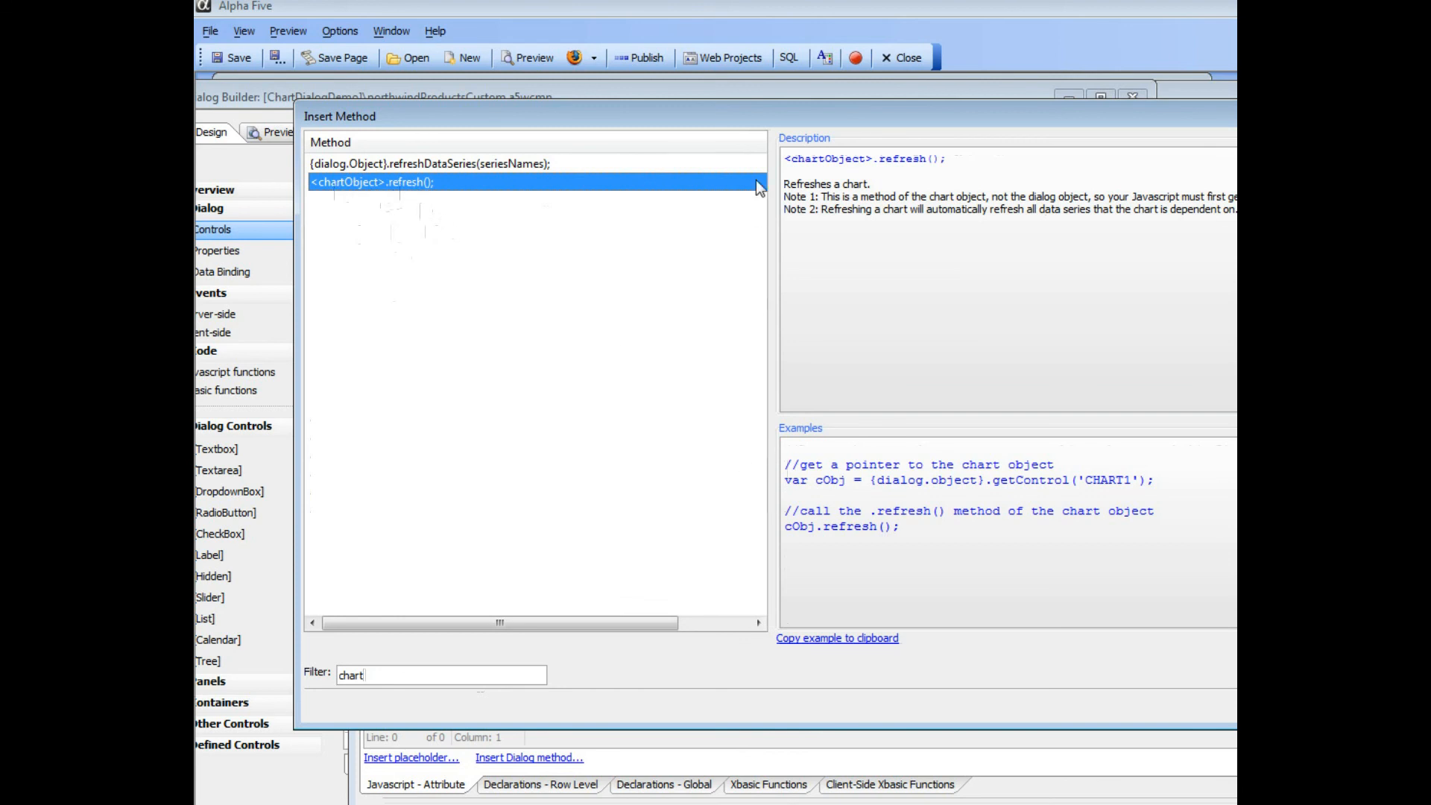
drag(775, 116, 604, 71)
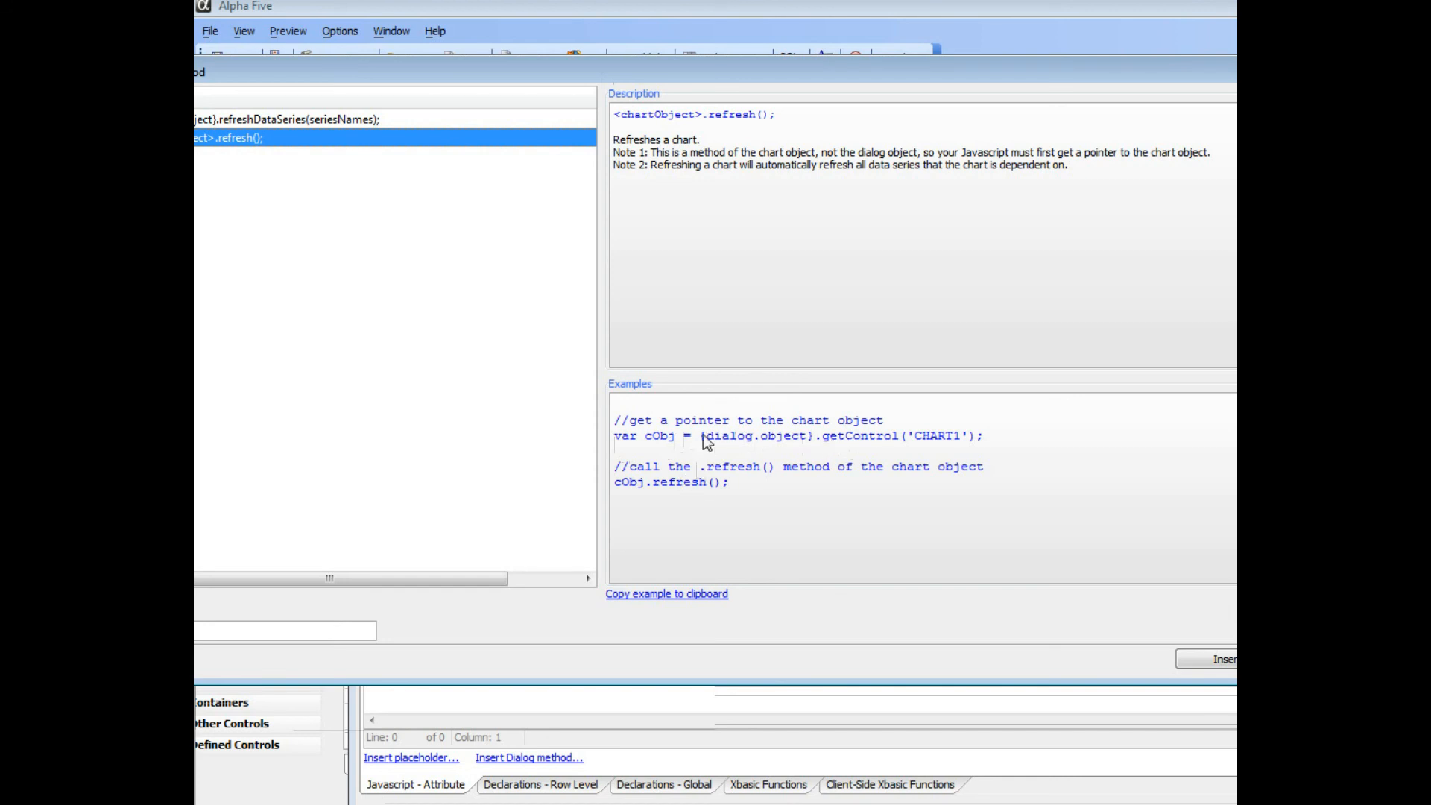
click(622, 440)
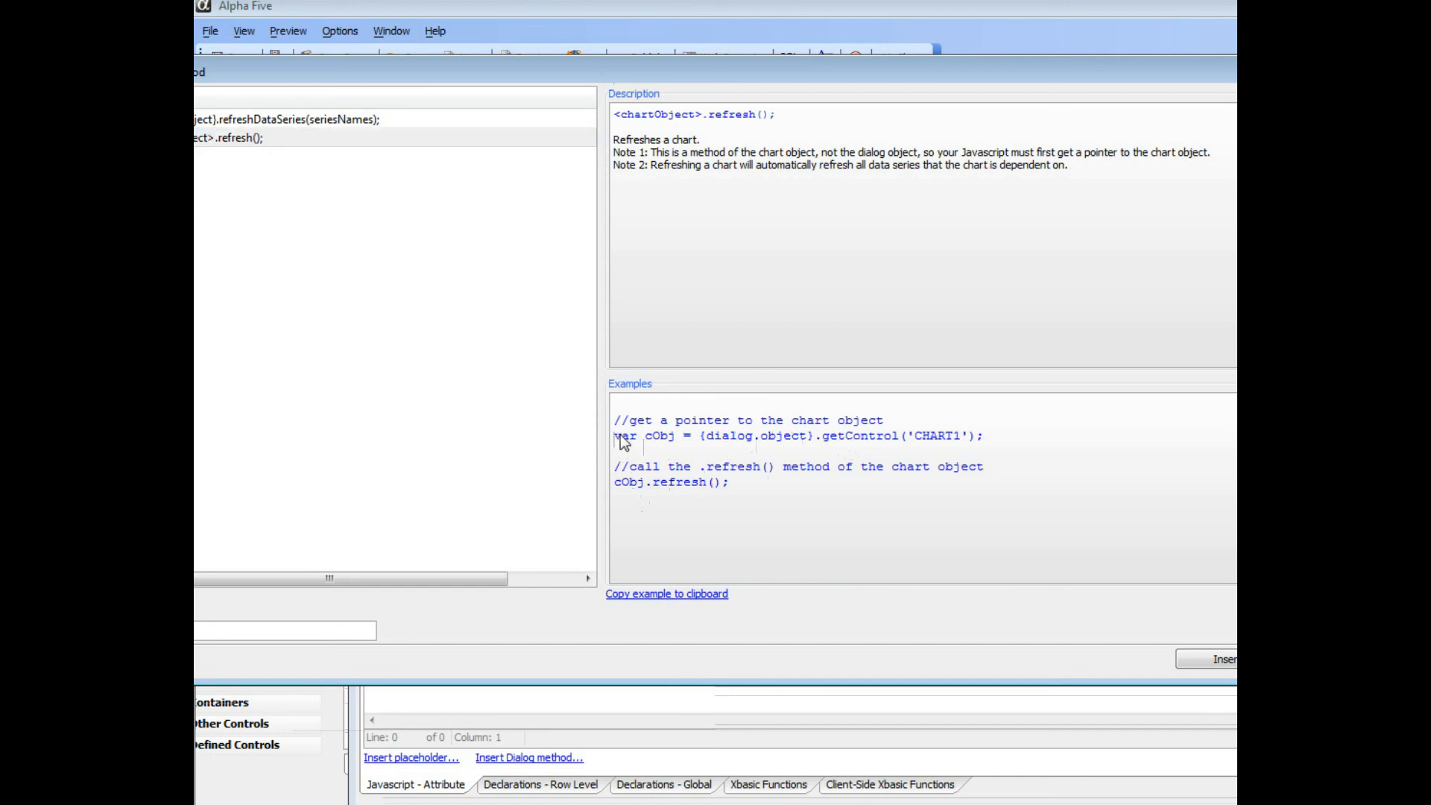
click(1202, 659)
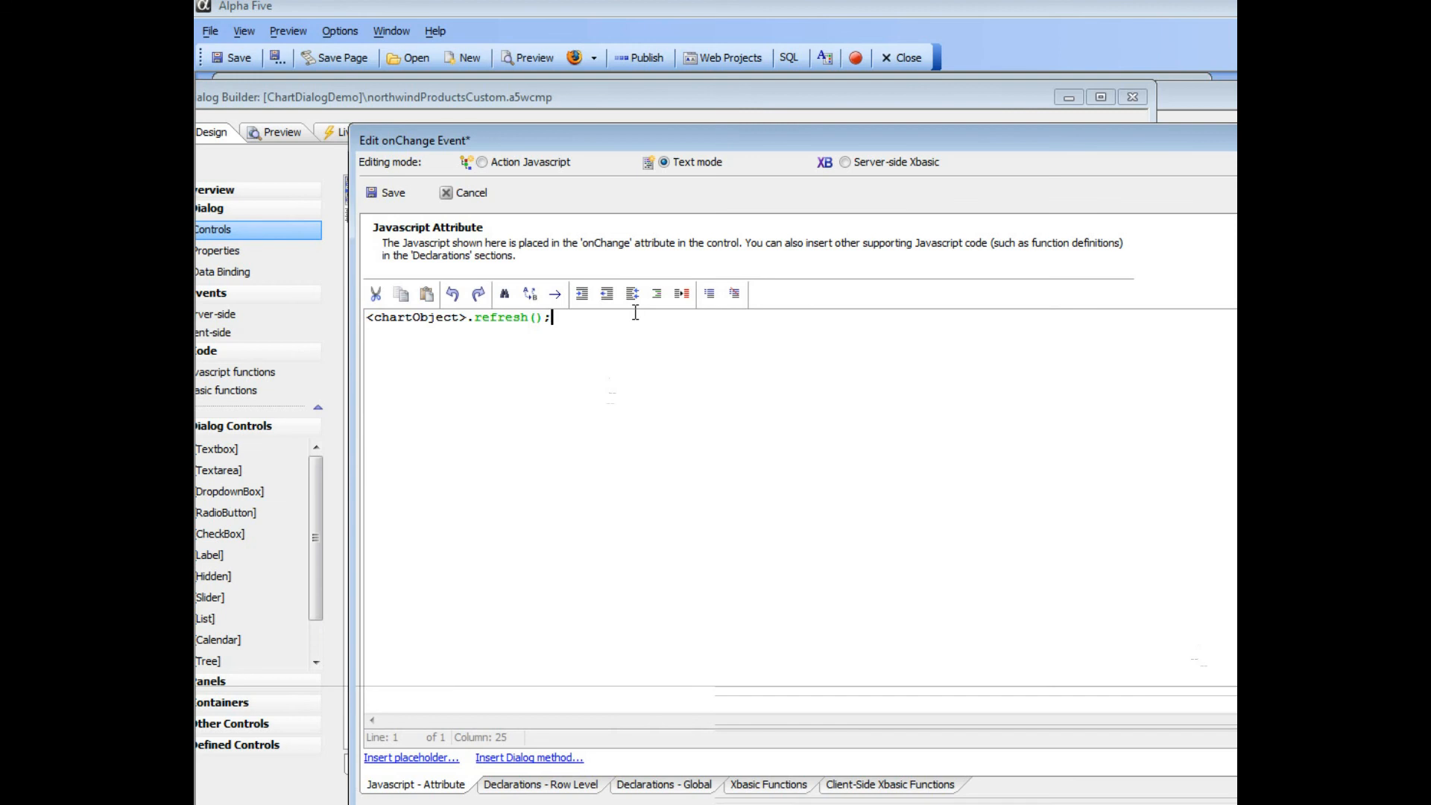
- Replace the <chartObject> placeholder in the onChange script with chartObj
key(Home)
key(shift+Right)
key(shift+Right)
key(shift+Right)
key(shift+Right)
key(shift+Right)
key(shift+Right)
key(shift+Right)
key(shift+Right)
key(shift+Right)
key(shift+Right)
key(shift+Right)
key(shift+Right)
key(shift+Right)
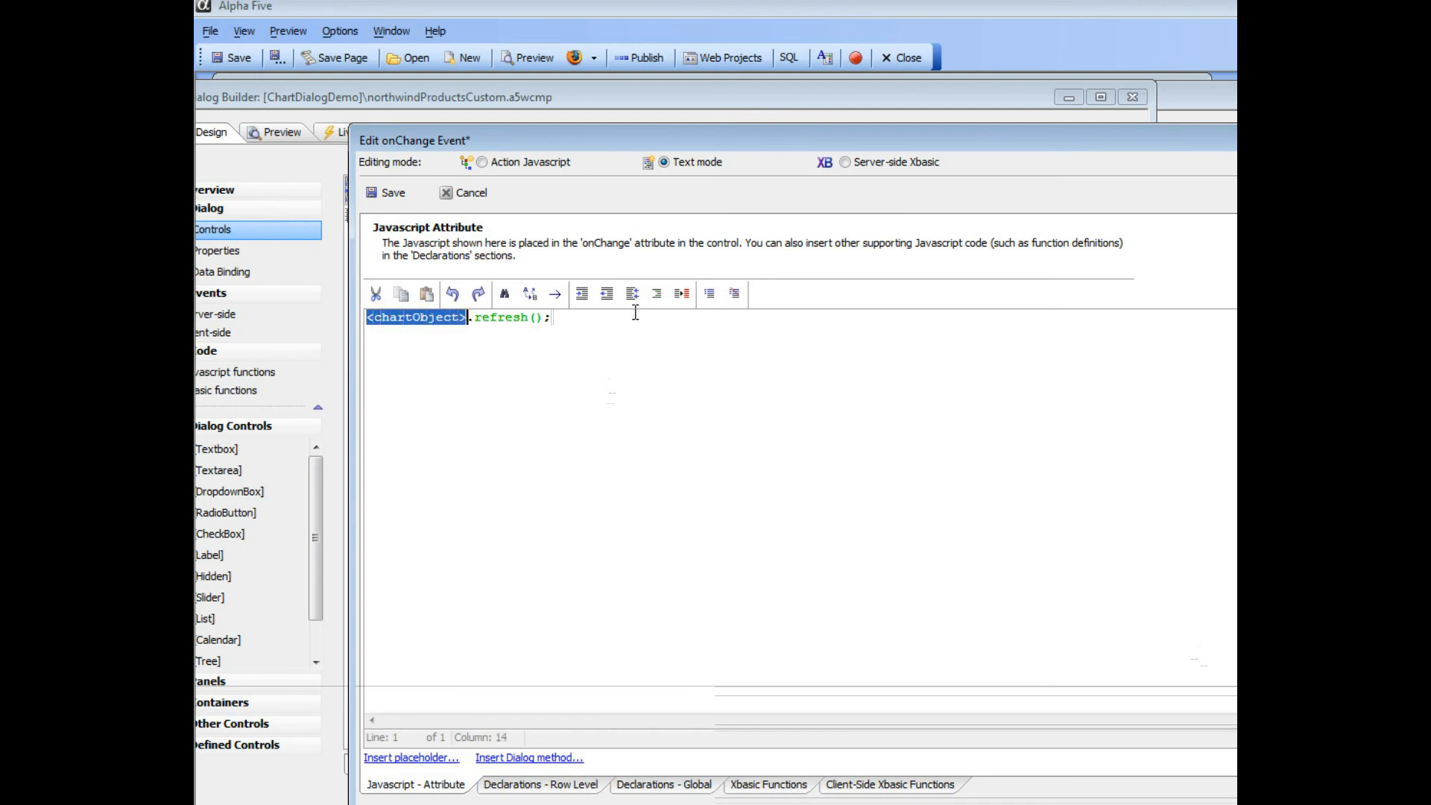
text(chartObj)
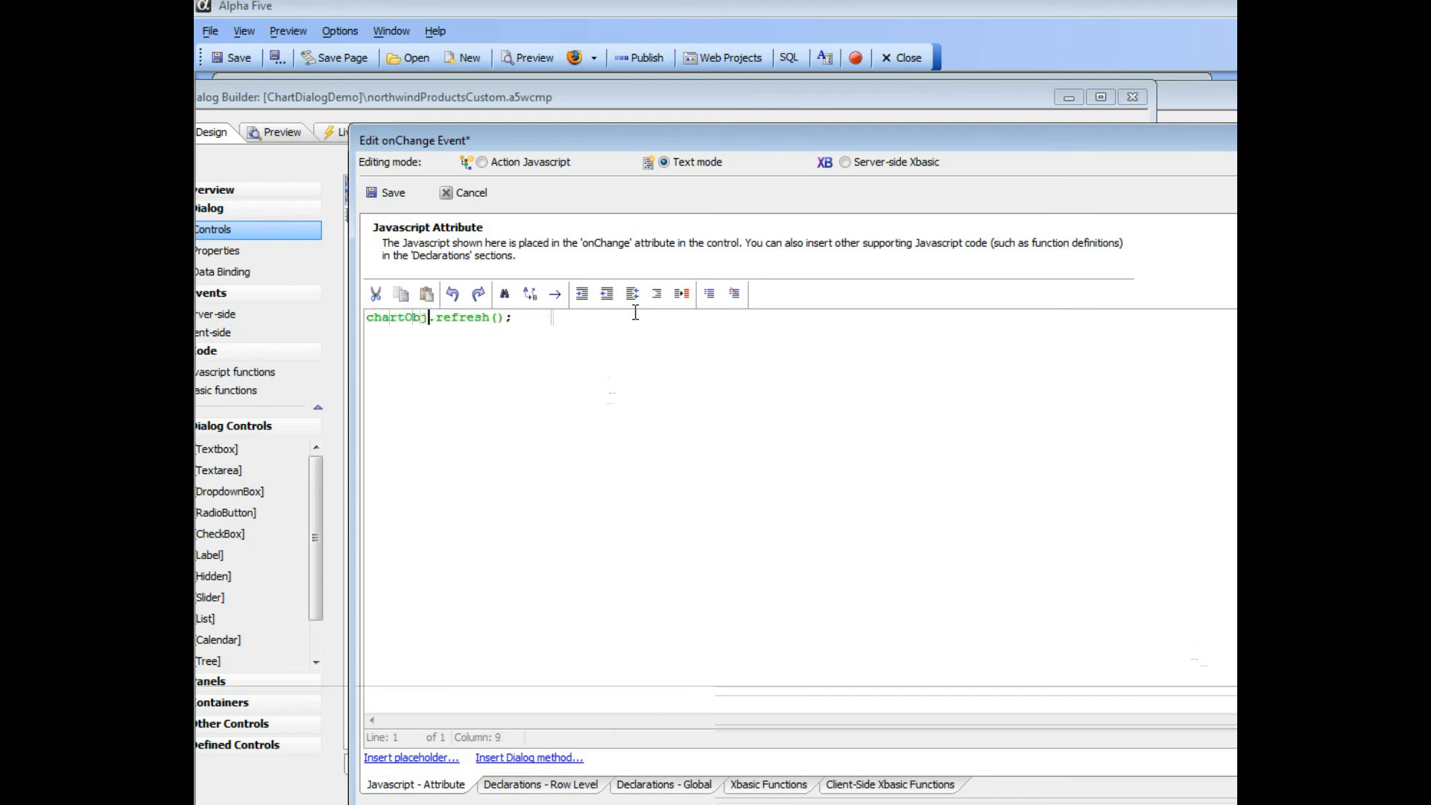
- Above the refresh call in the onChange script, add the line var chartObj = {dialog.object}.getControl(''); followed by a blank line
key(Home)
key(Return)
key(Return)
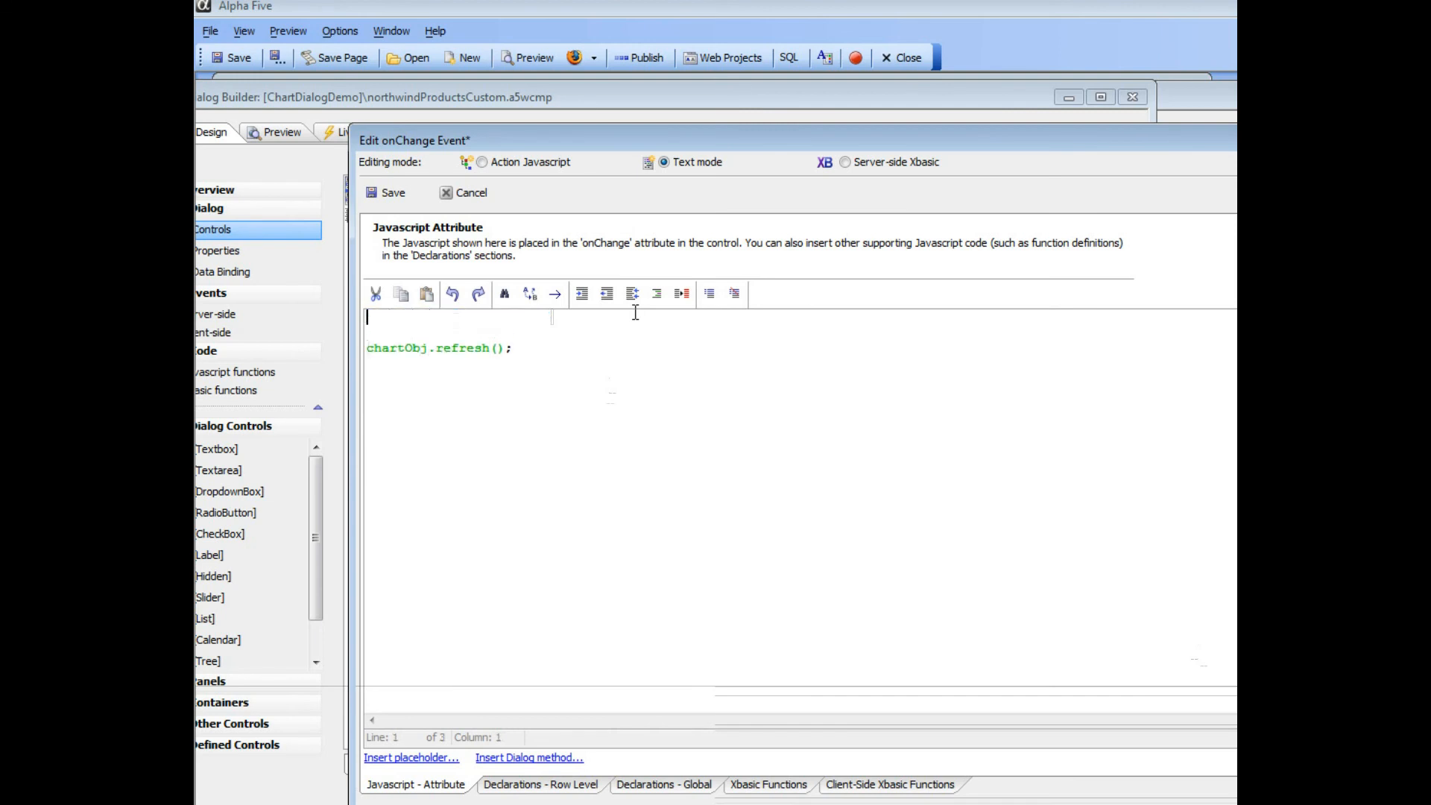
text(ar)
key(BackSpace)
text(var chartObj = {dialog)
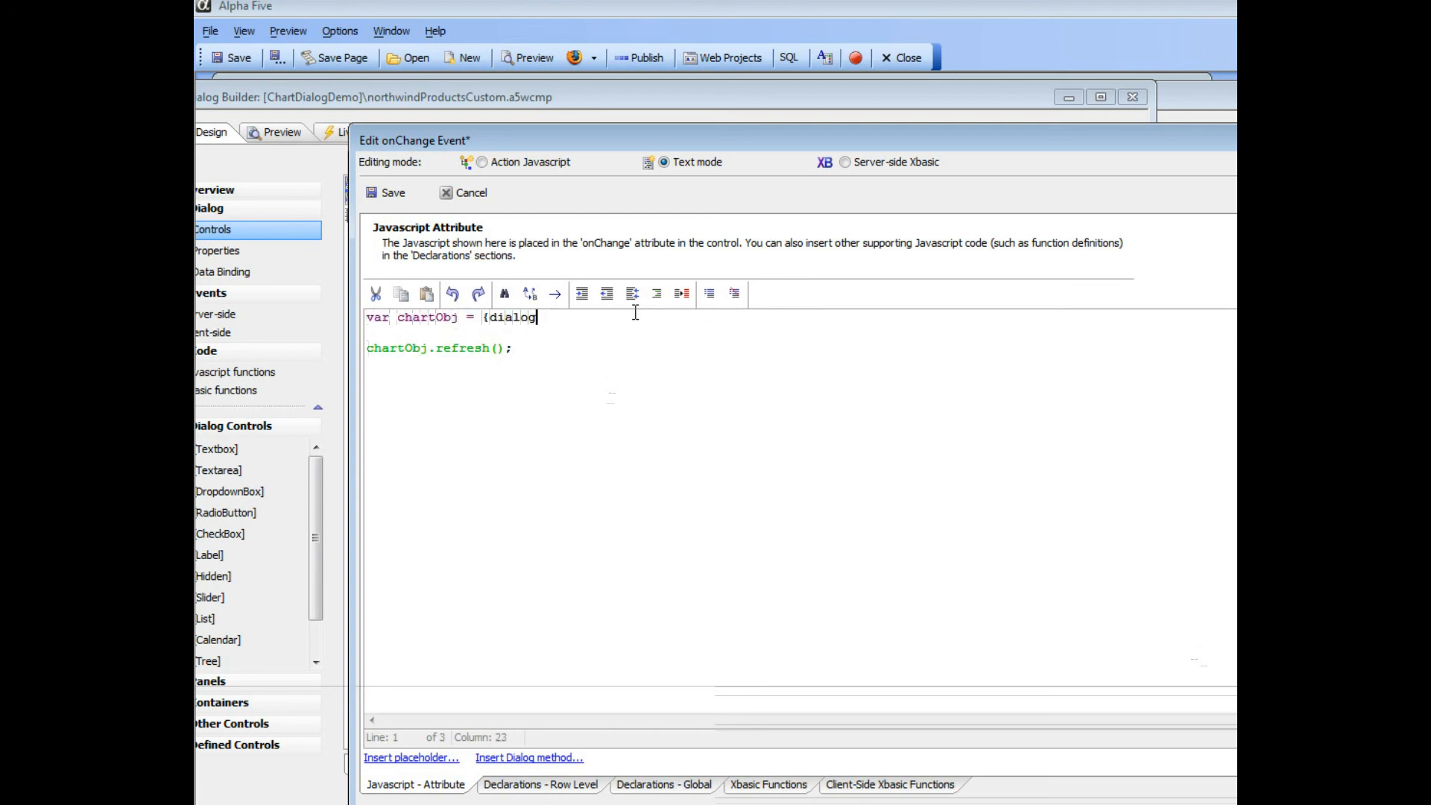
text(.object}.getControl()
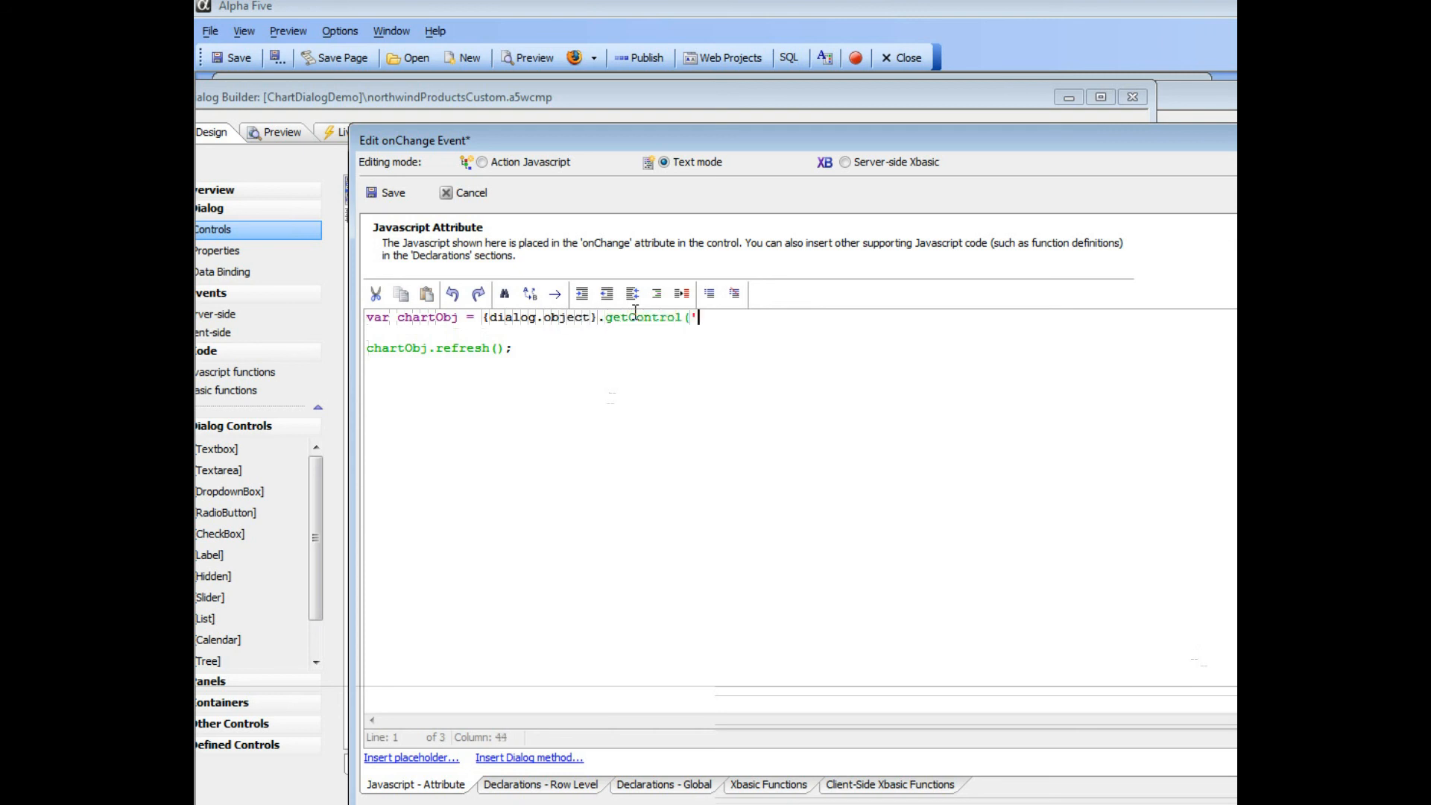
text('');)
- Fill in 'chart1' as the getControl argument and save the Country dropdown's onChange script
drag(633, 142, 600, 310)
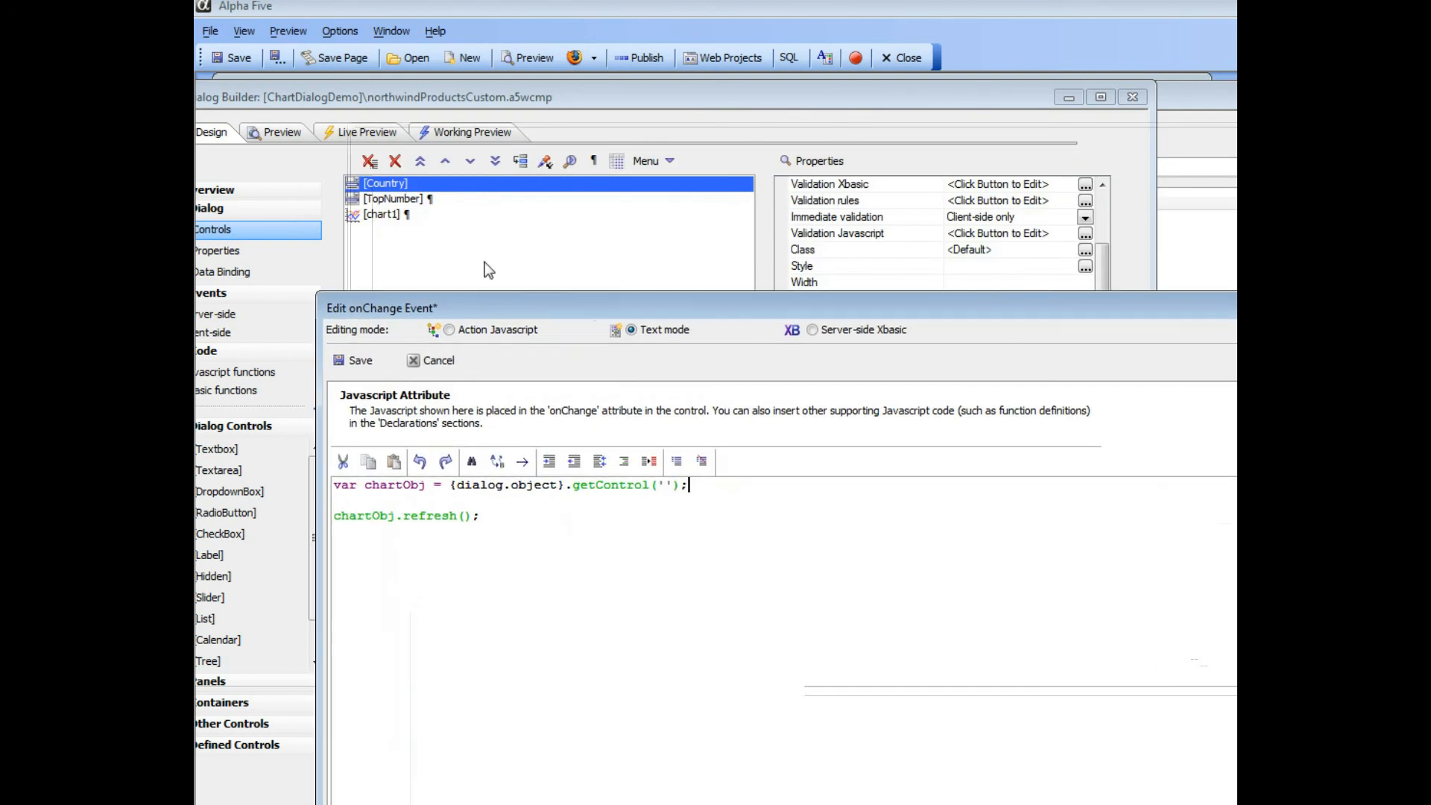
click(666, 485)
text(chart1)
click(364, 355)
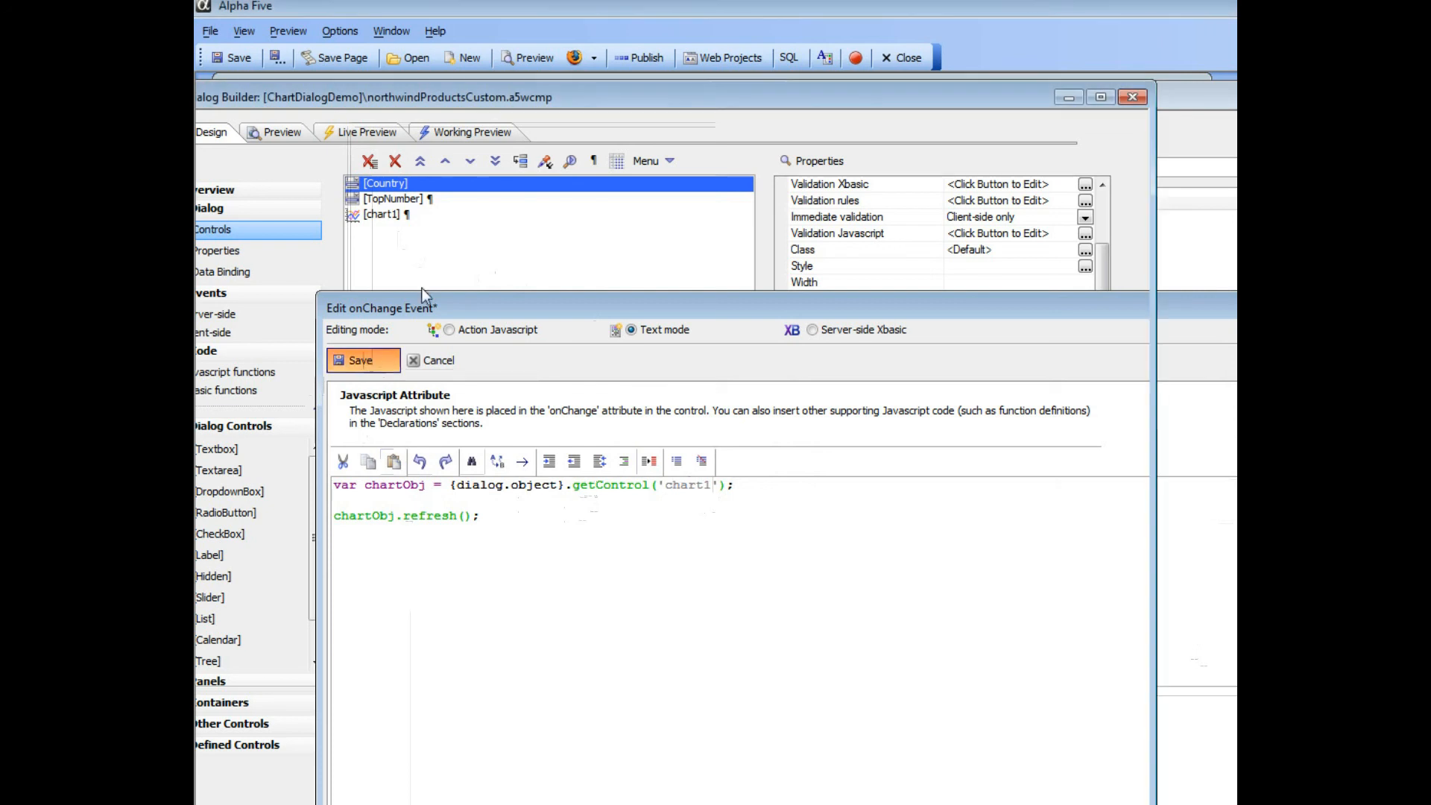
- Run the dialog in Working Preview and change the Country selection to Belgium to test the chart refresh
click(462, 131)
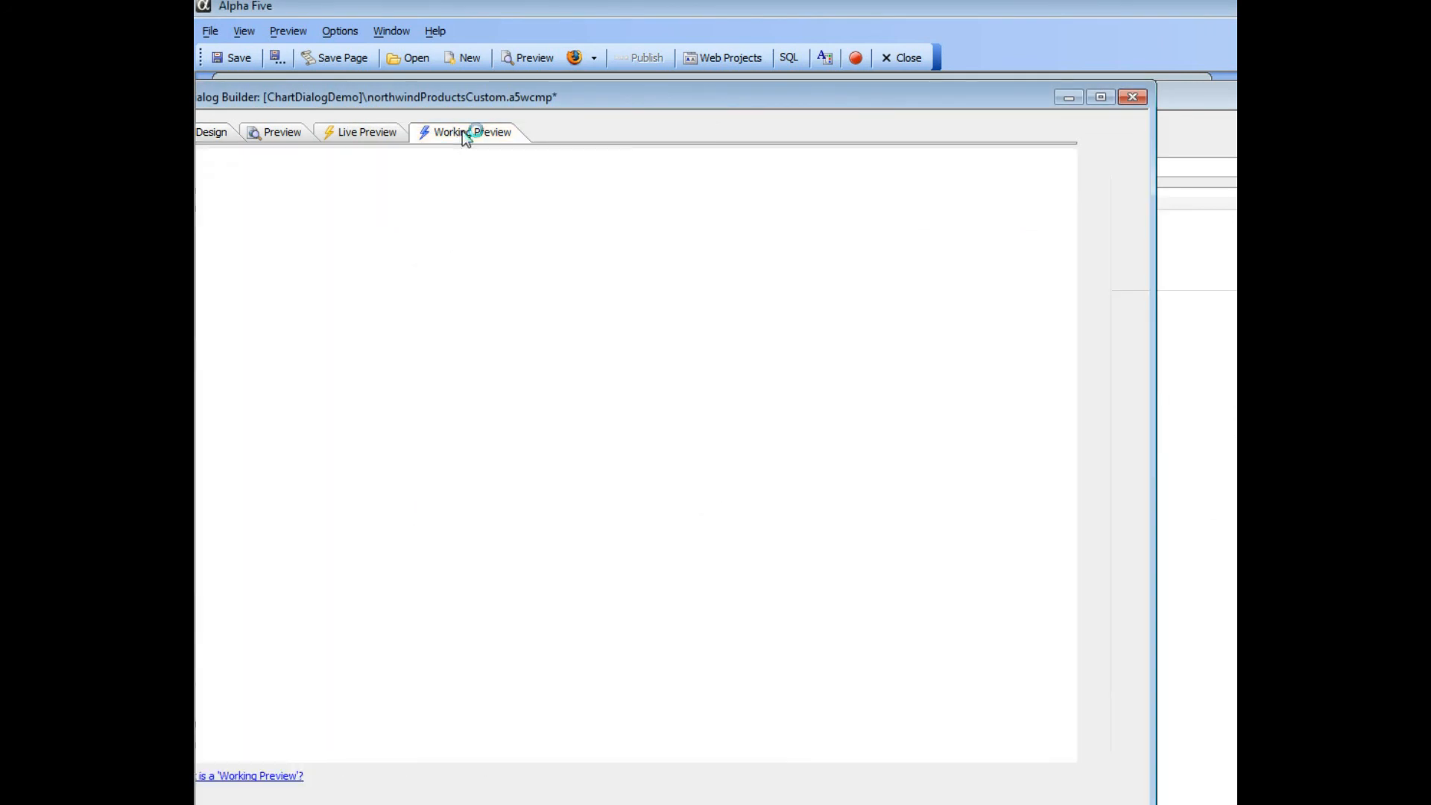
drag(424, 99, 546, 118)
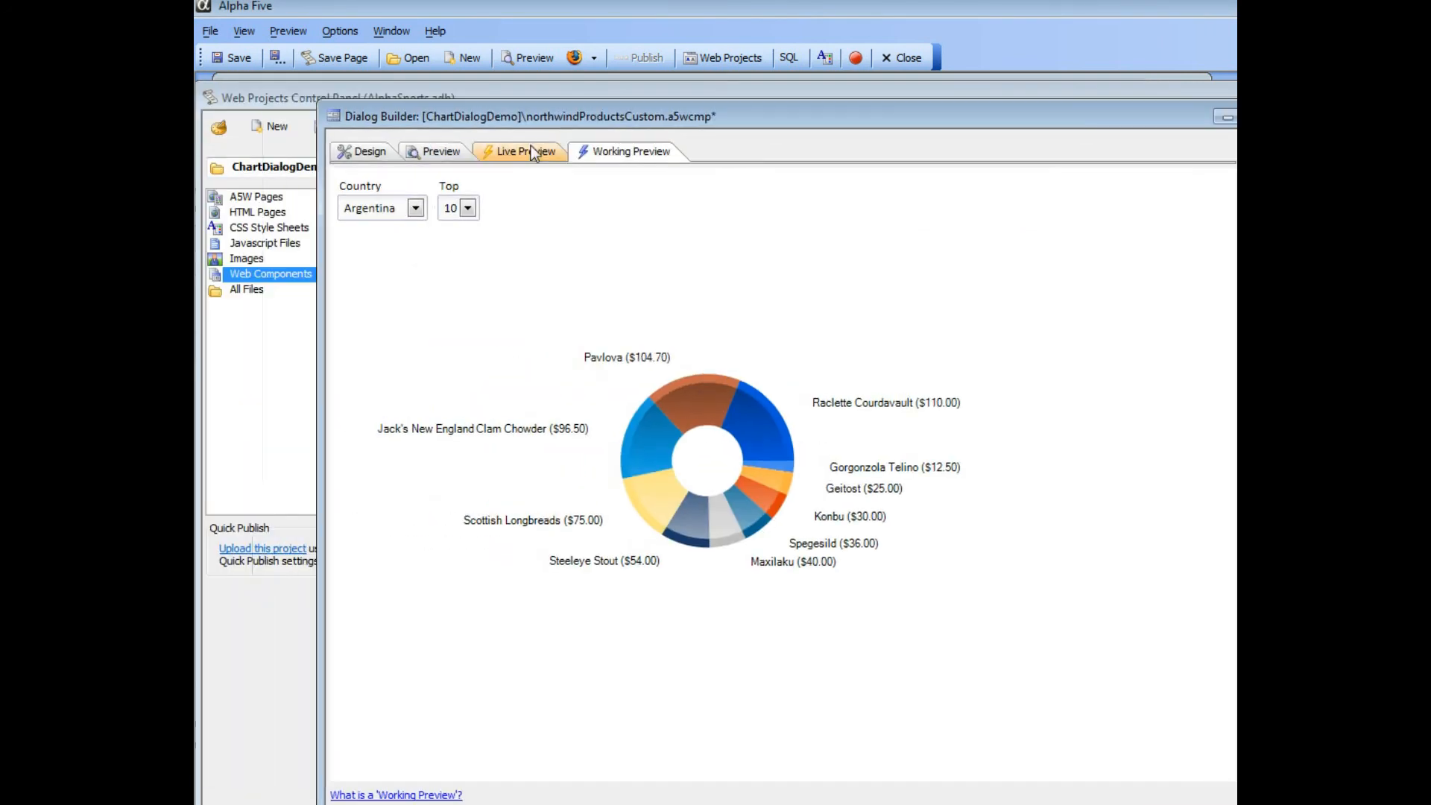
click(416, 209)
click(370, 256)
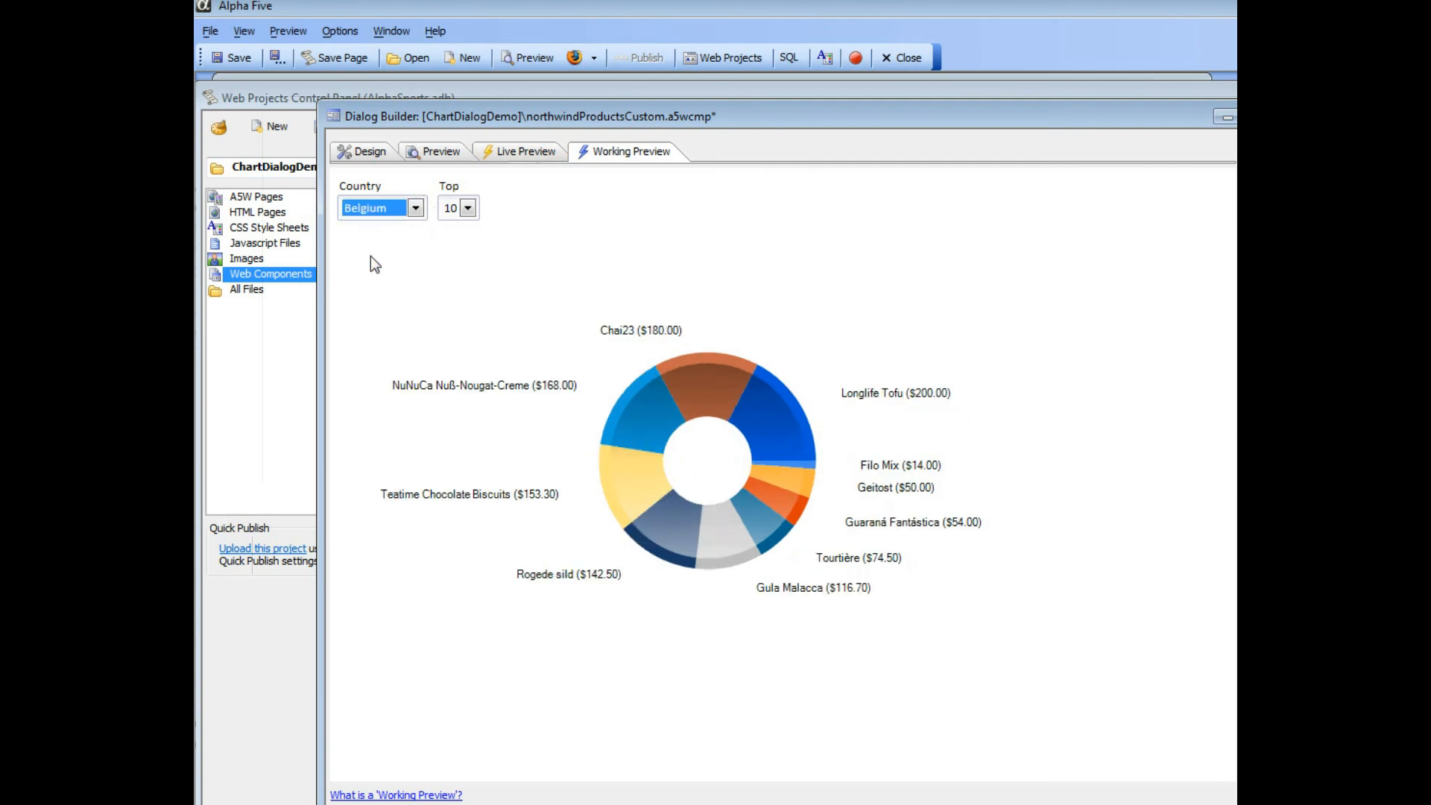
- Return to the dialog's control design and reopen the Country dropdown's onChange script for review
click(364, 150)
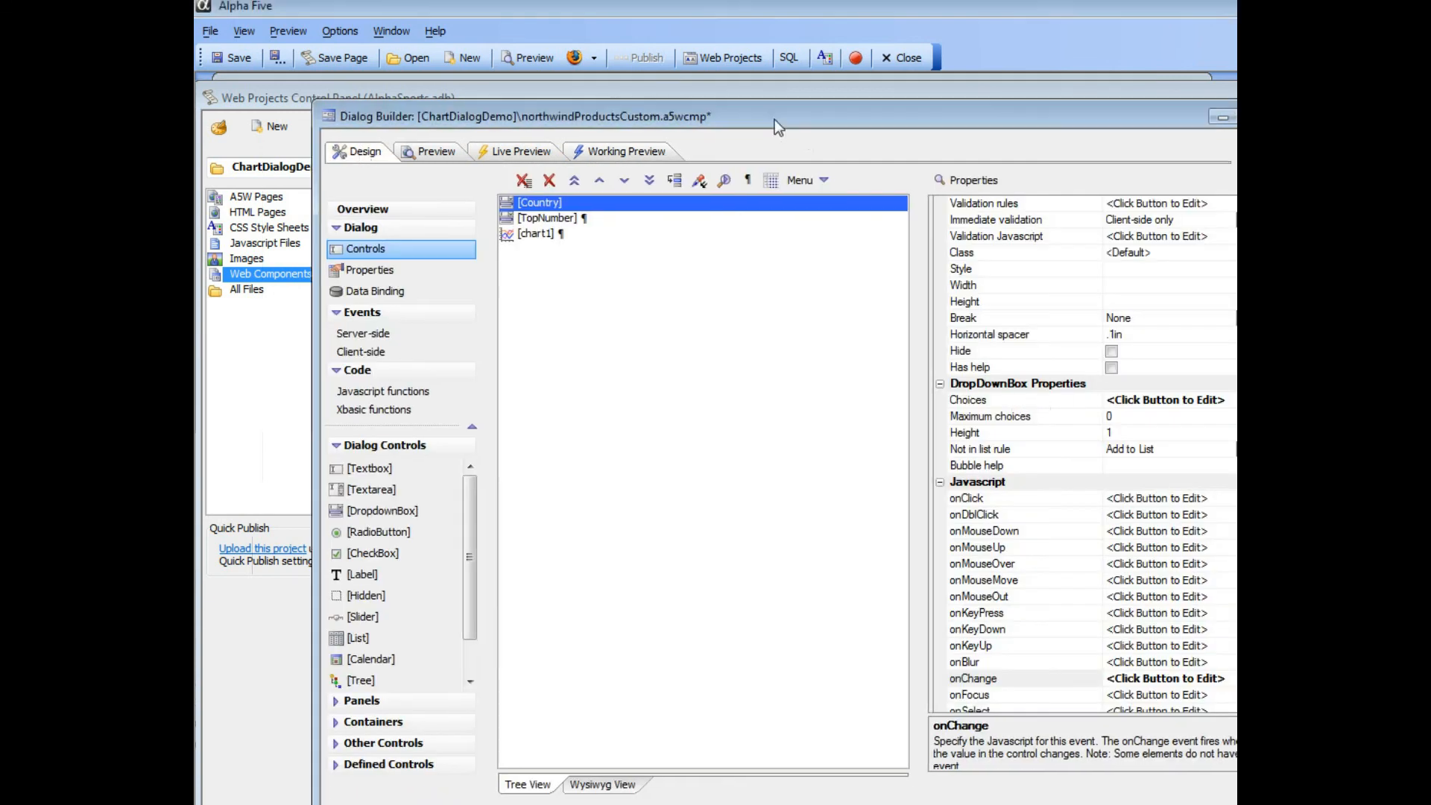
drag(775, 119, 703, 125)
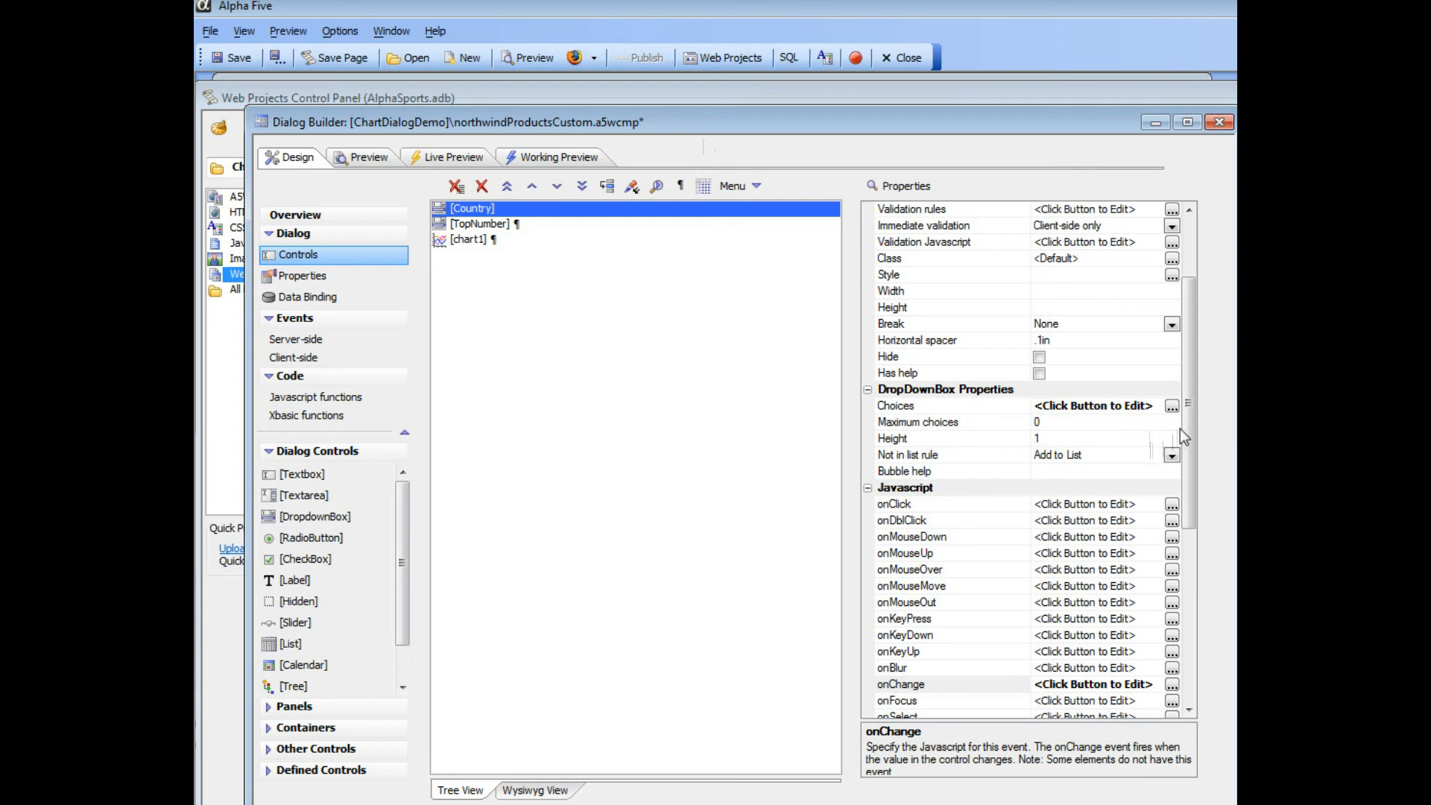
click(1172, 684)
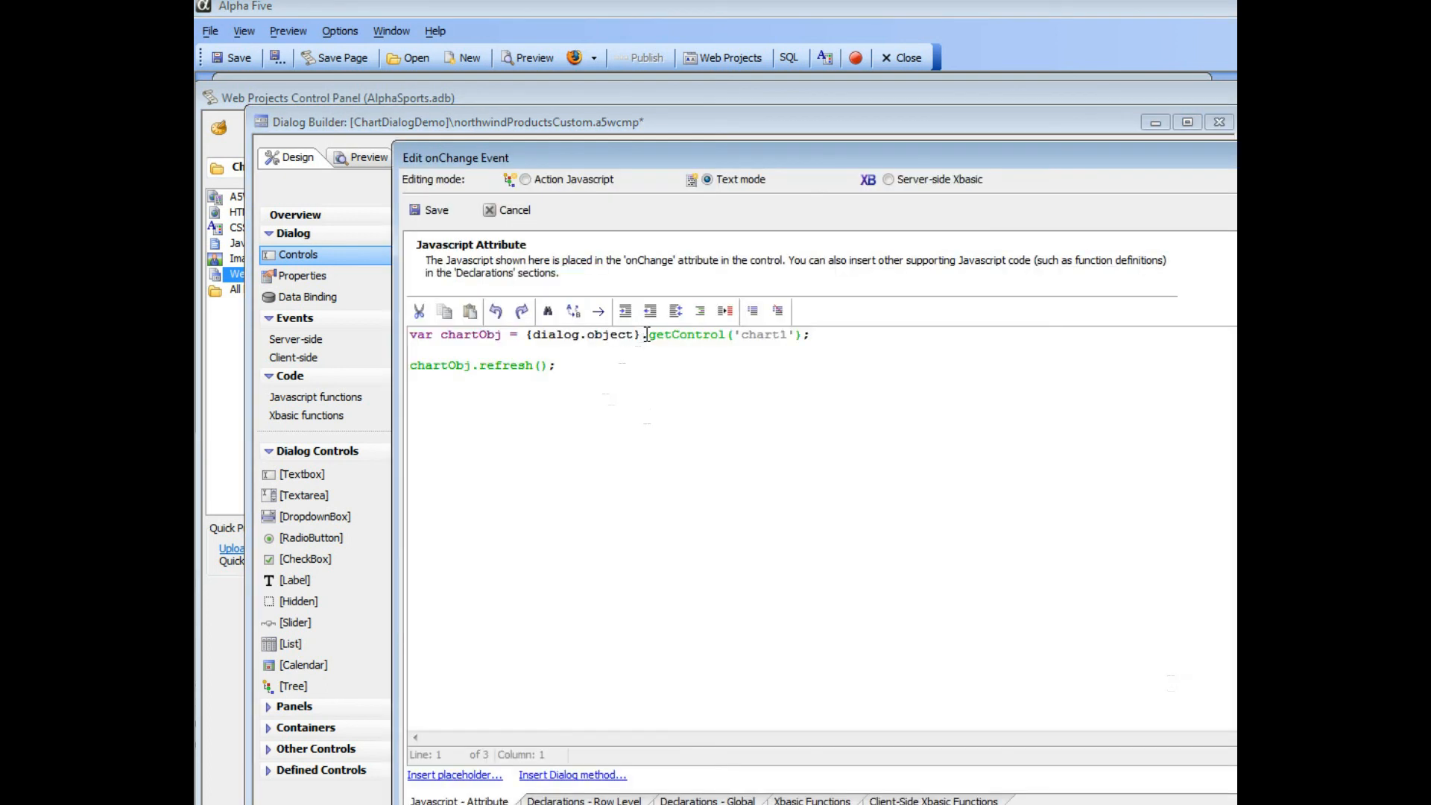